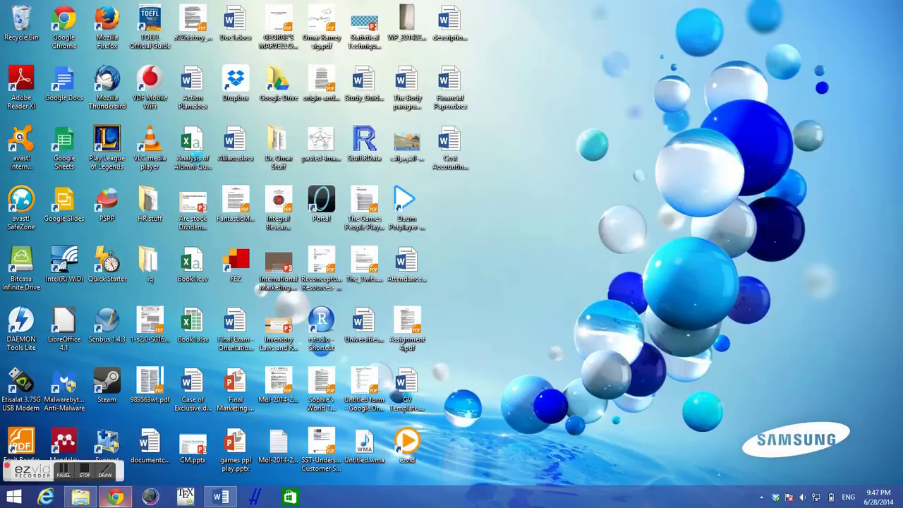
Open Mendeley Desktop and shift its window slightly on the desktop.
mouse_move(106, 501)
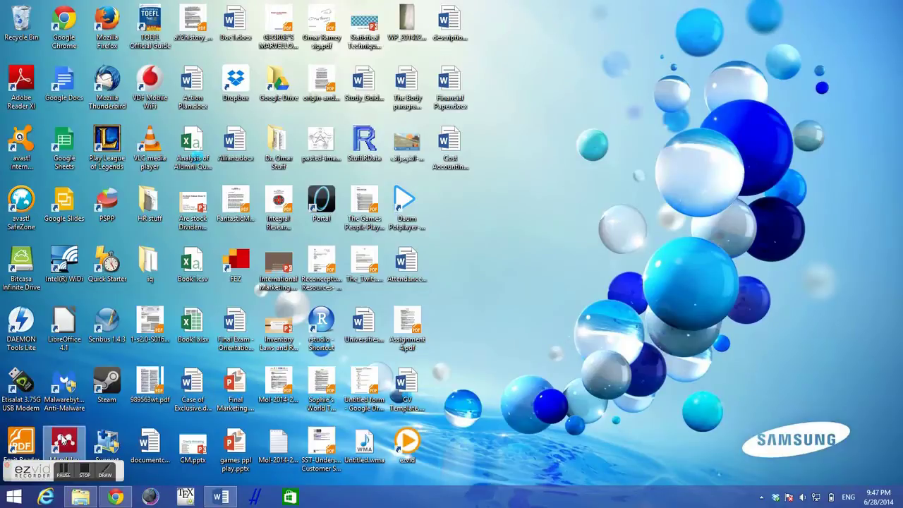
click(63, 441)
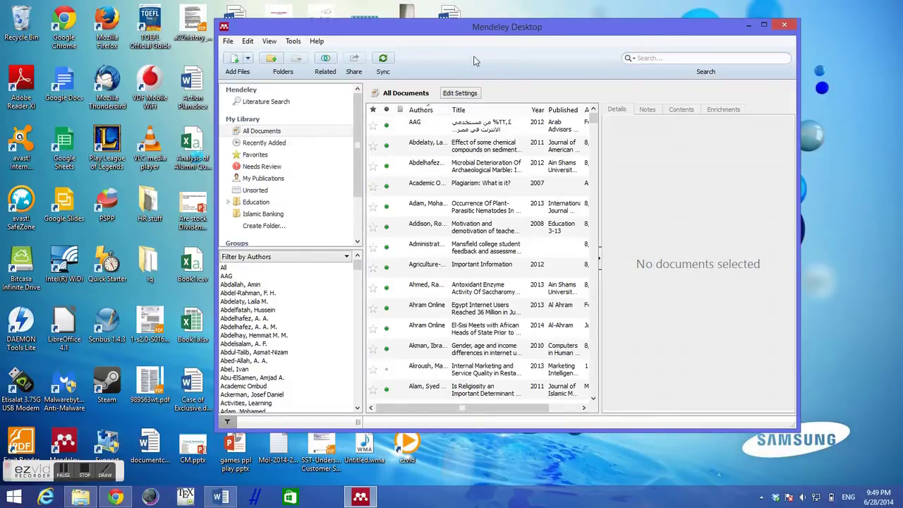
drag(455, 30, 450, 37)
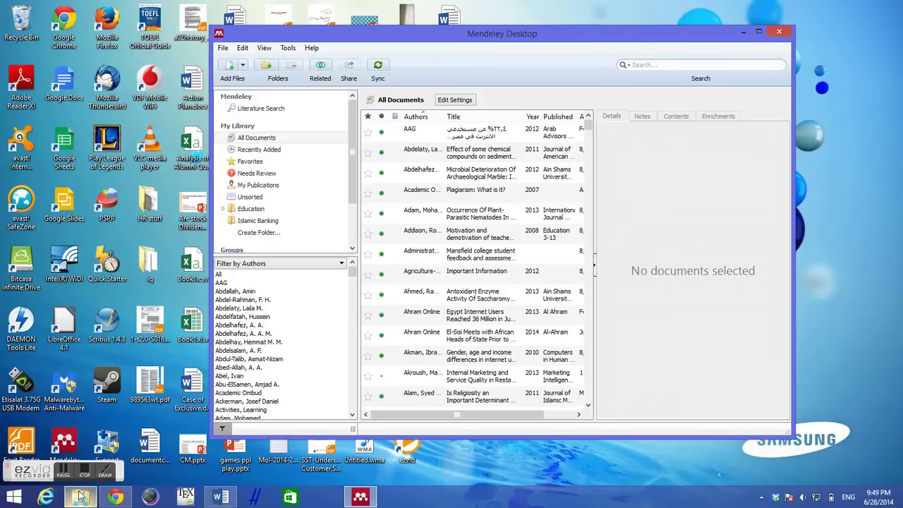
Open 1915649.pdf from the Islamic Marketing Literature folder in Foxit Reader and display its first page at actual size.
click(81, 502)
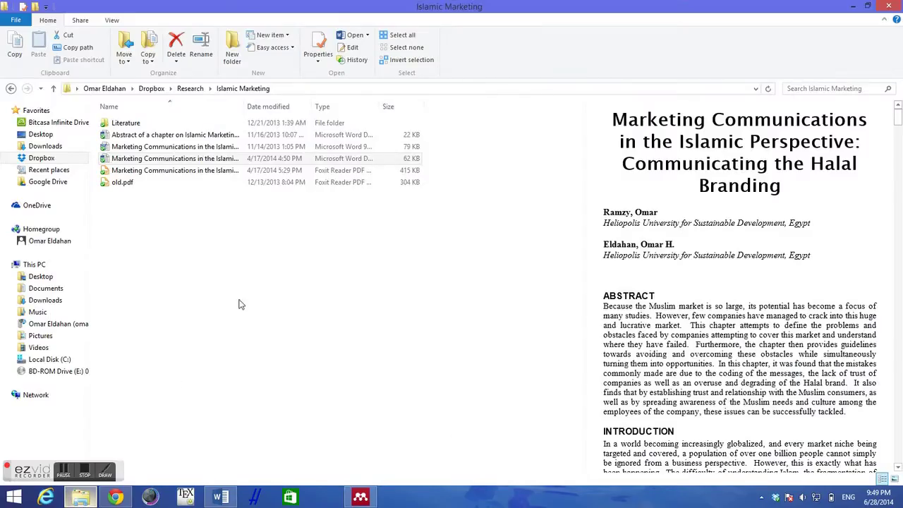
double_click(153, 123)
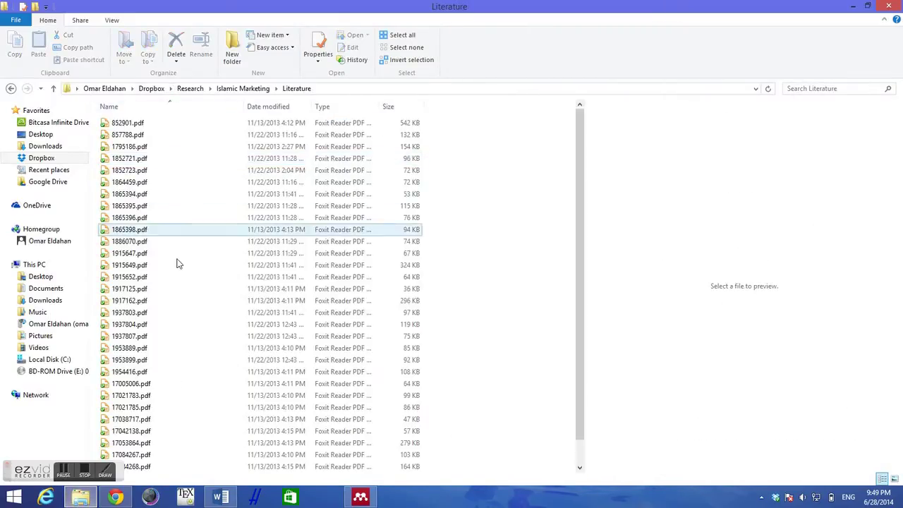
click(178, 267)
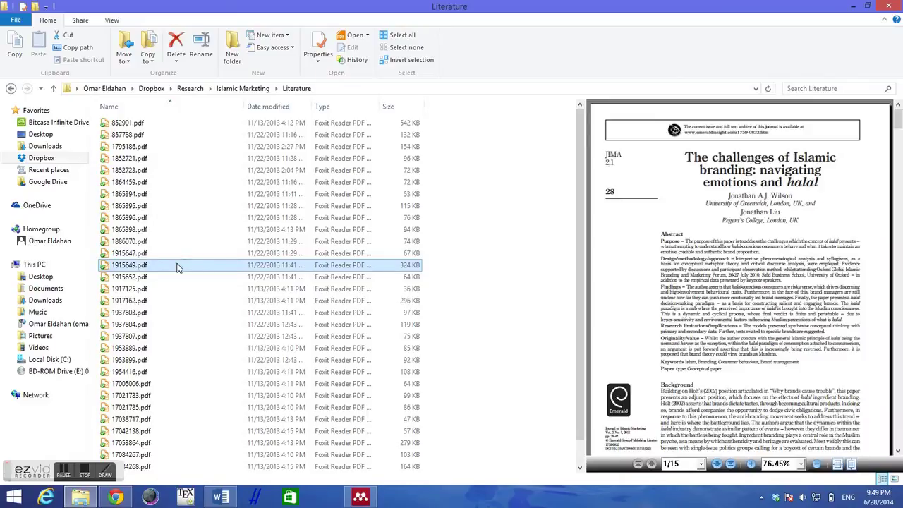
double_click(178, 266)
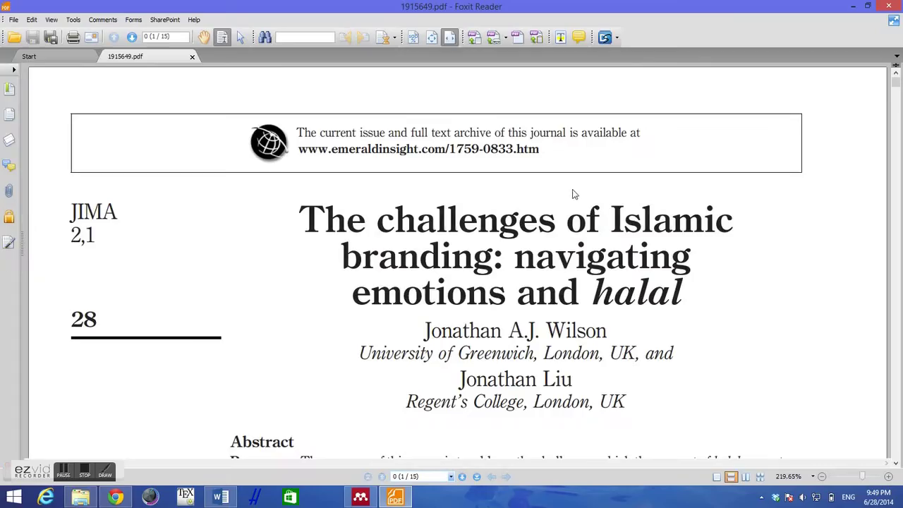
scroll(897, 83, down, 1)
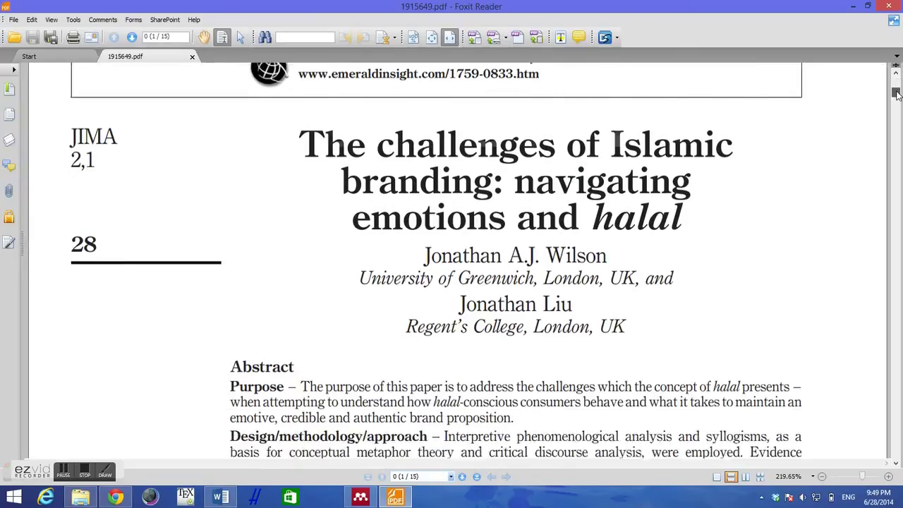
scroll(896, 84, down, 4)
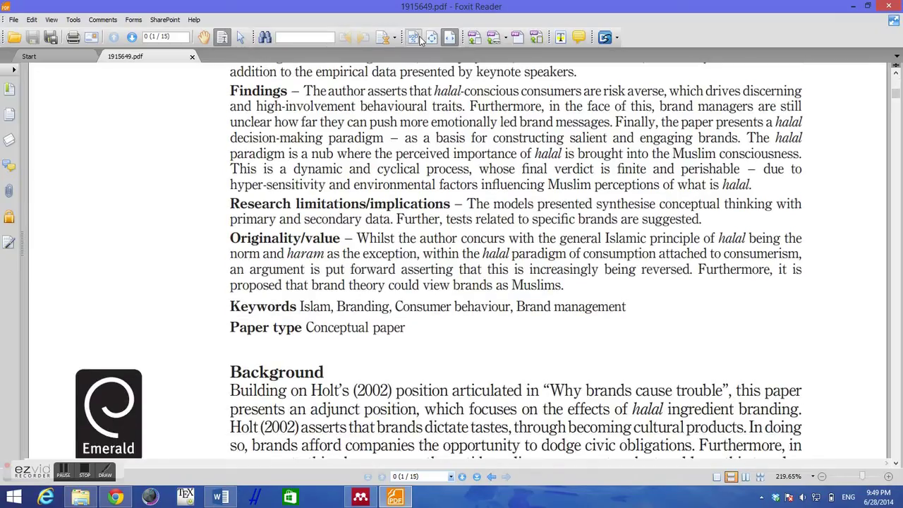
click(414, 36)
scroll(896, 92, up, 5)
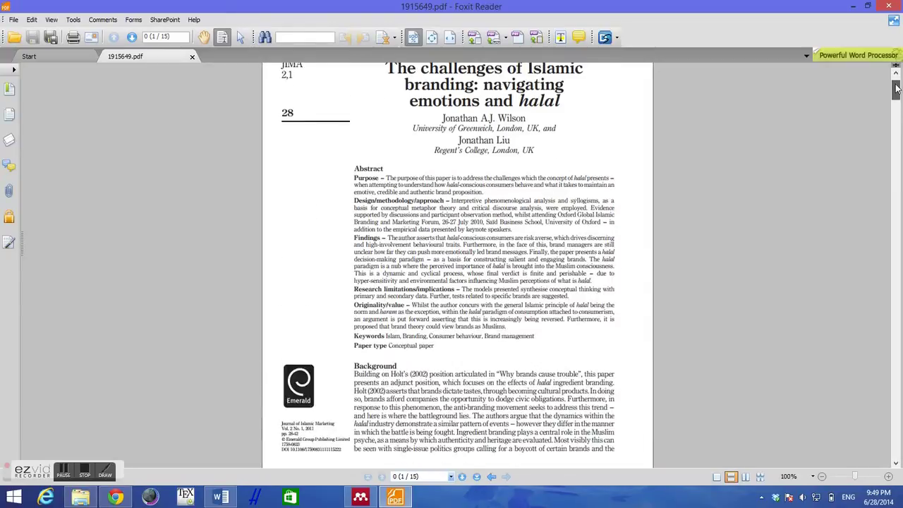
scroll(896, 93, down, 2)
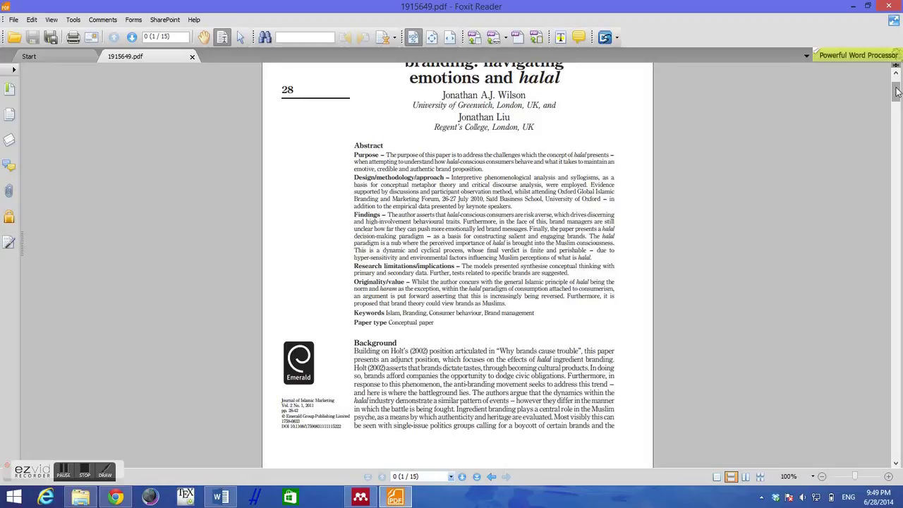
drag(897, 90, 897, 89)
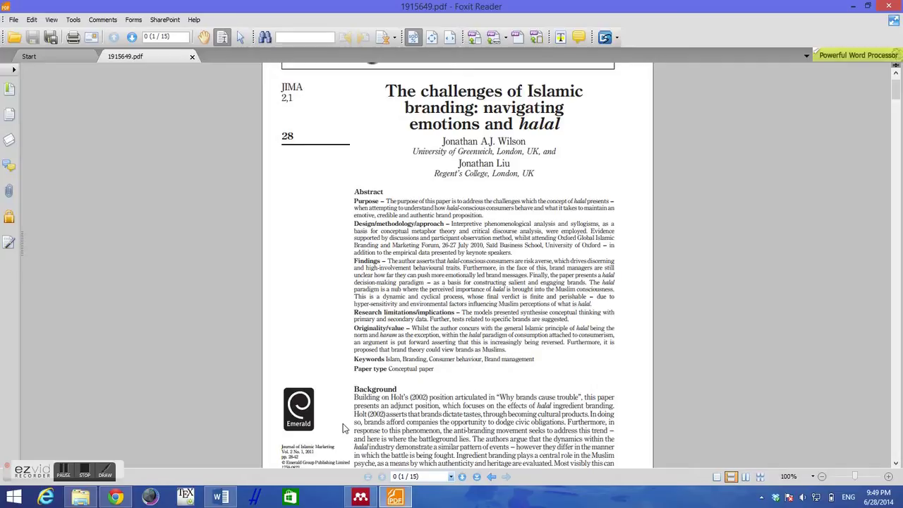
Switch to Mendeley Desktop and start a manual library entry with the document type Journal Article.
click(361, 499)
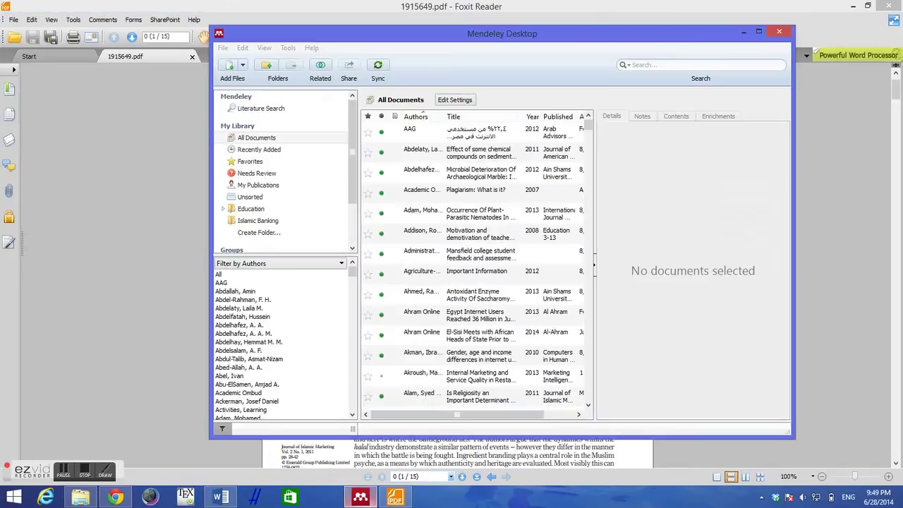
click(223, 48)
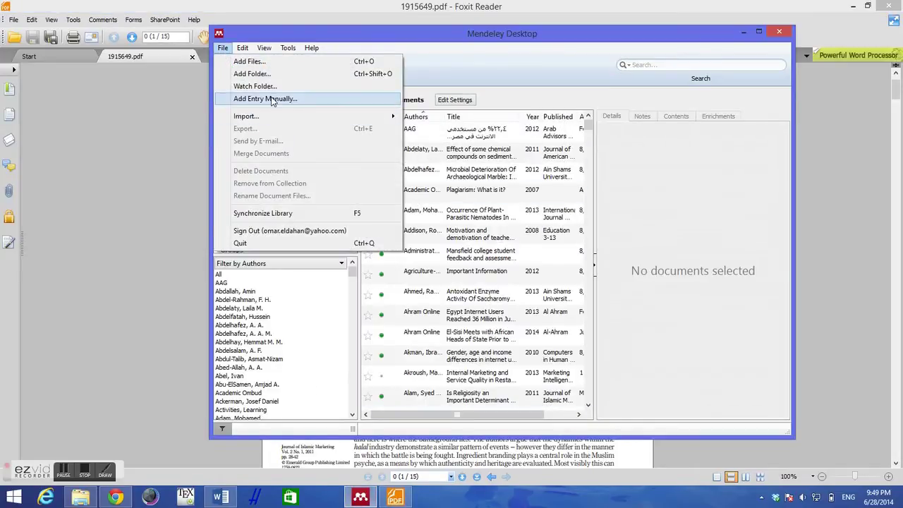
click(272, 100)
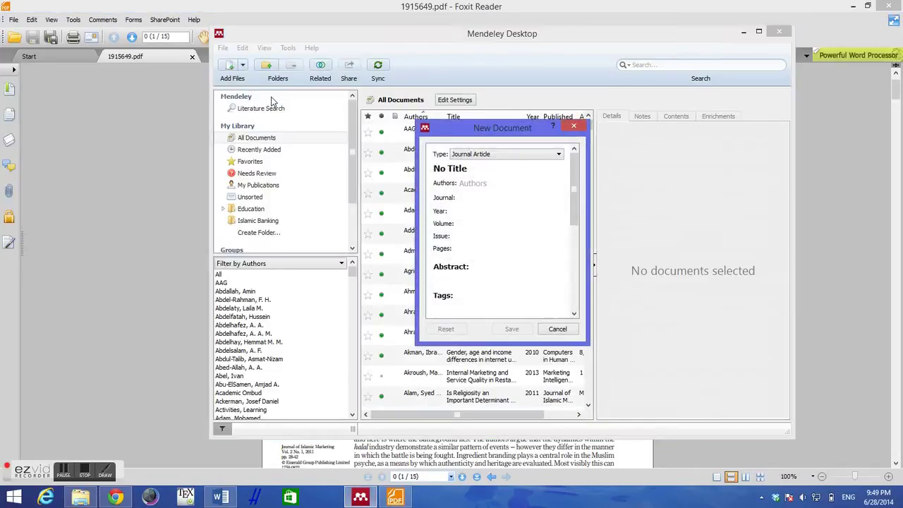
click(496, 160)
scroll(536, 190, up, 3)
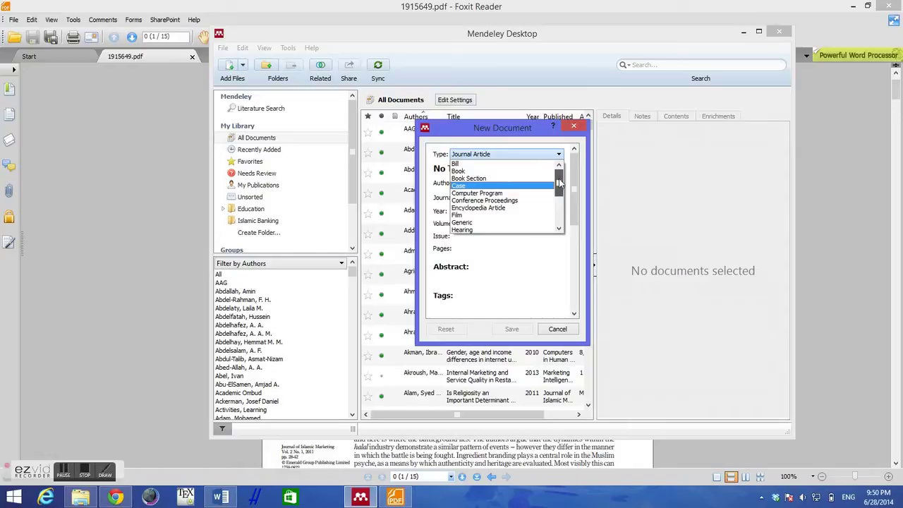
drag(559, 182, 559, 208)
click(482, 187)
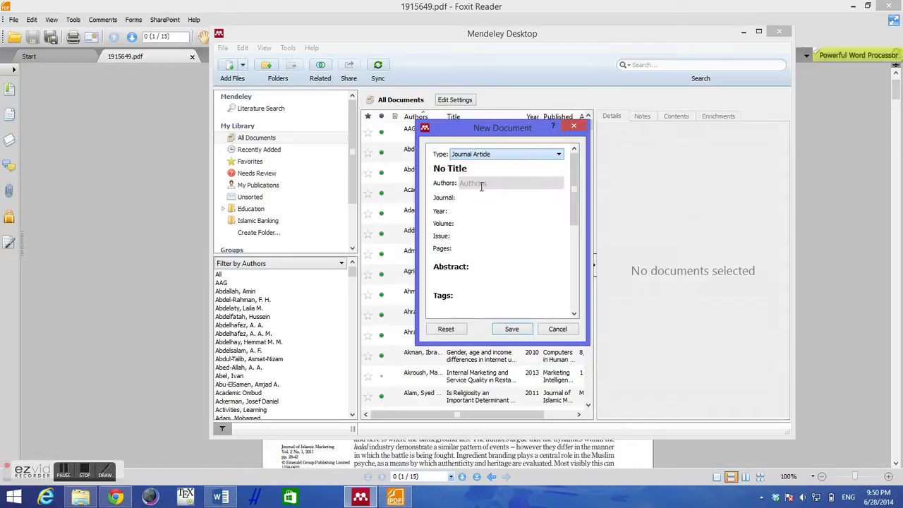
Copy the article's title from the PDF's first page into the title field of the new entry.
click(494, 164)
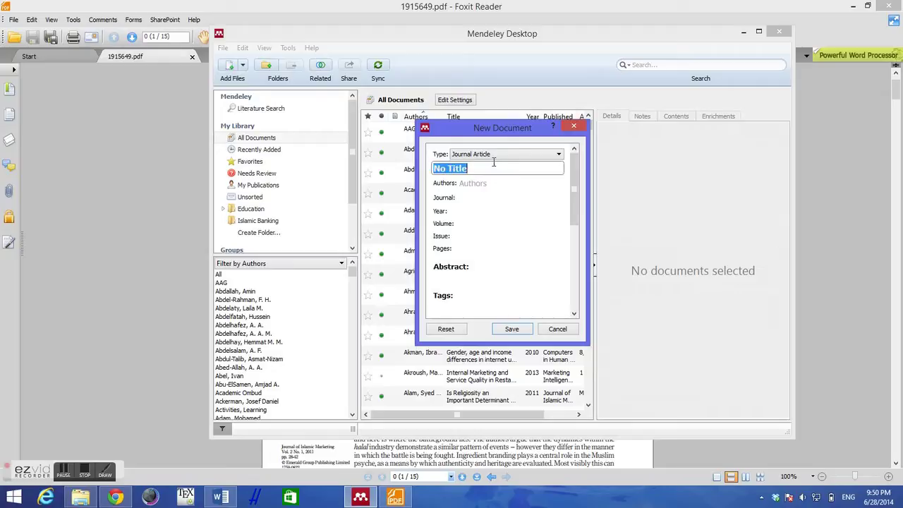
key(alt+Tab)
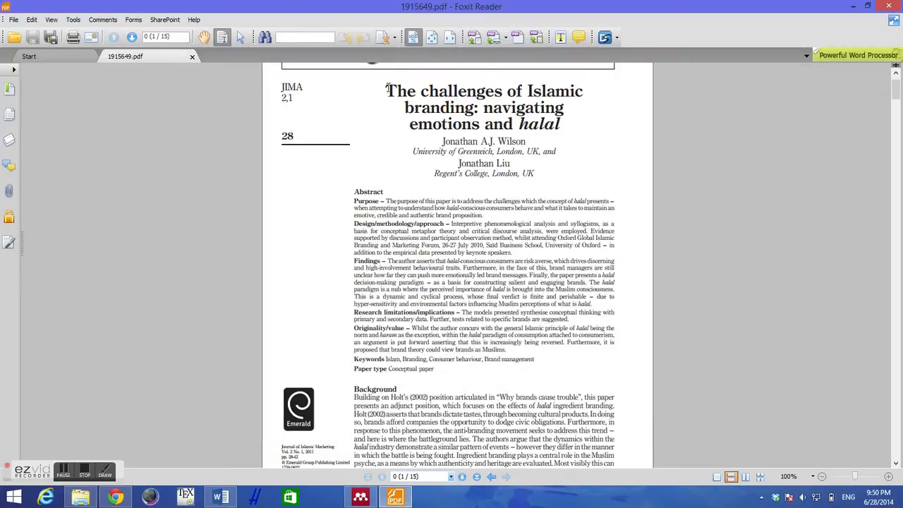
drag(386, 88, 563, 124)
key(ctrl+c)
key(alt+Tab)
key(ctrl+v)
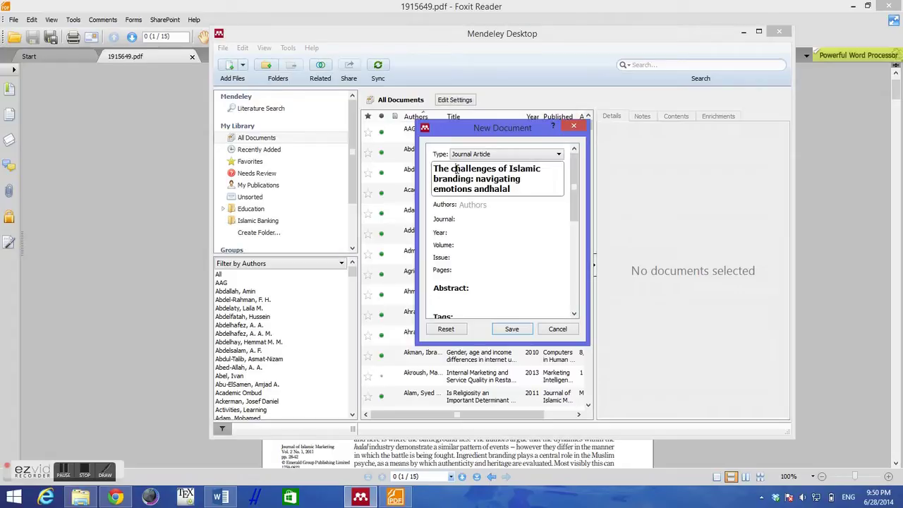
Correct the entry's title to read "The Challenges of Islamic Branding: Navigating Emotions and Halal".
click(456, 169)
key(BackSpace)
text(C)
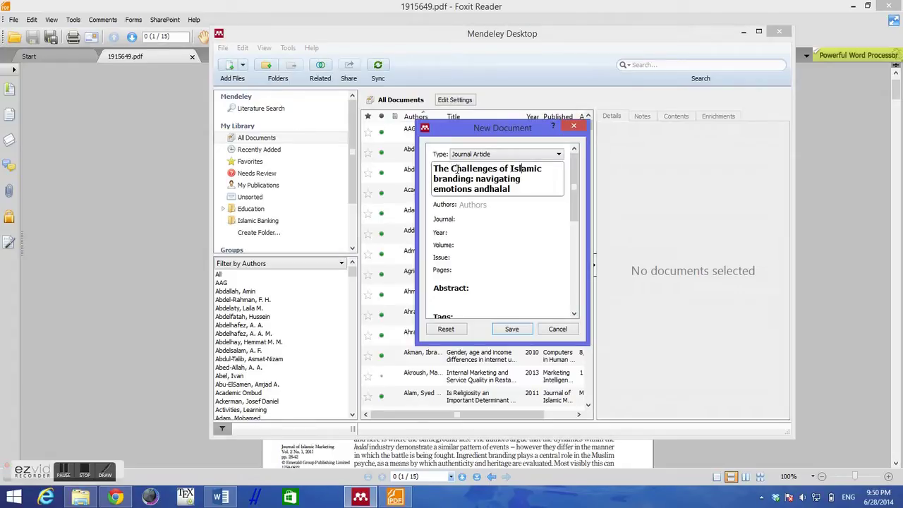
key(BackSpace)
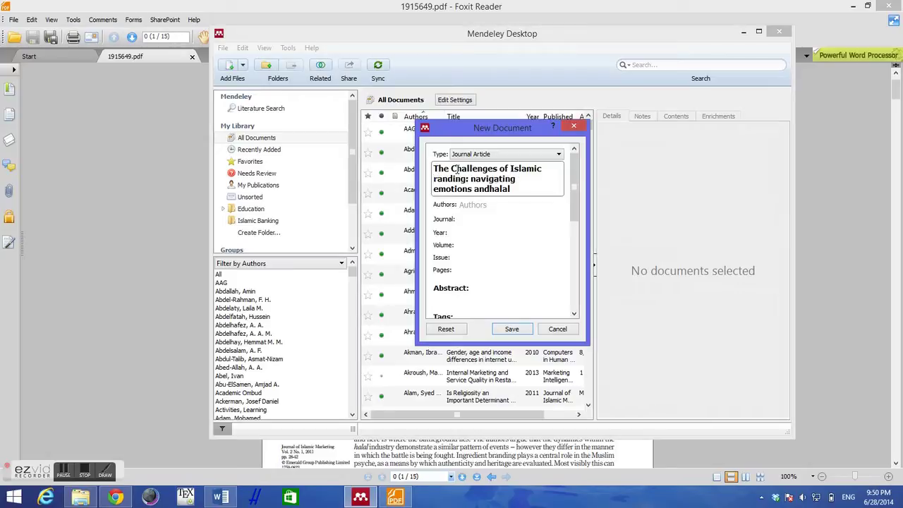
text(B)
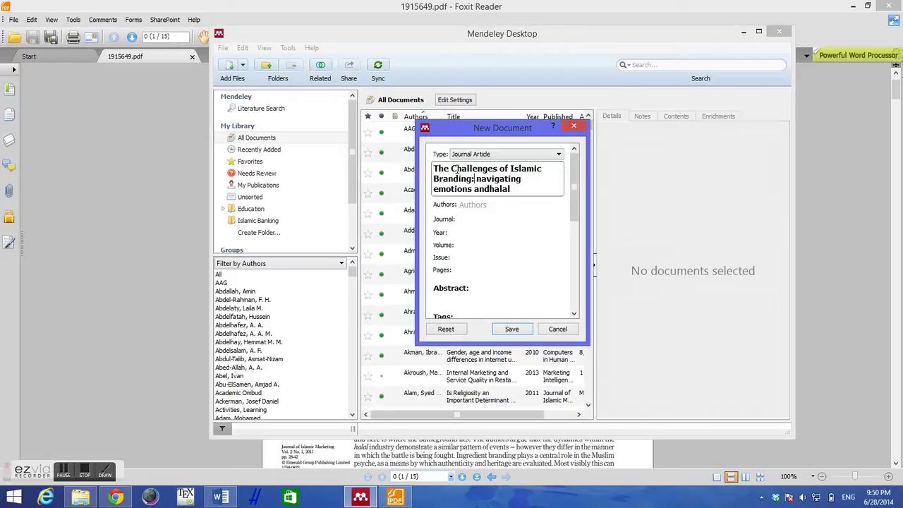
key(BackSpace)
text(N)
key(BackSpace)
text(E)
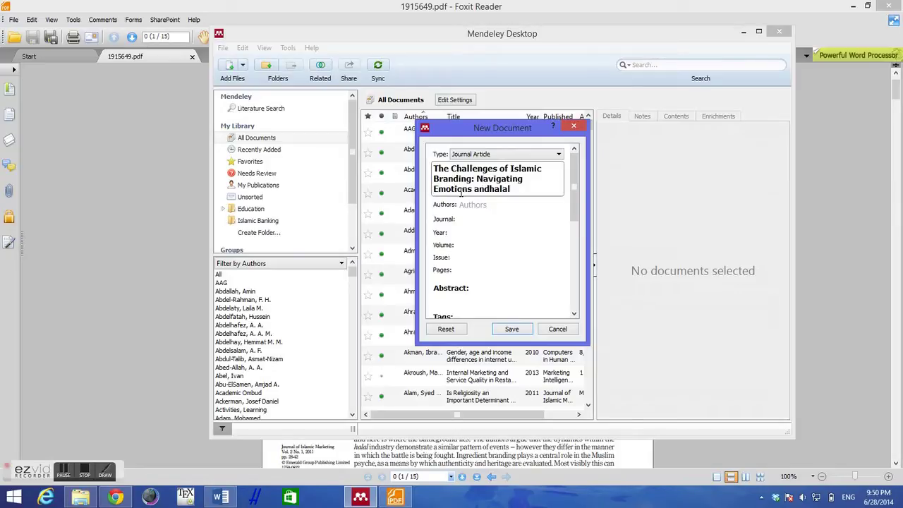
key(Right)
key(Right)
key(Right)
key(Delete)
text(H)
drag(519, 188, 434, 168)
click(494, 169)
click(484, 202)
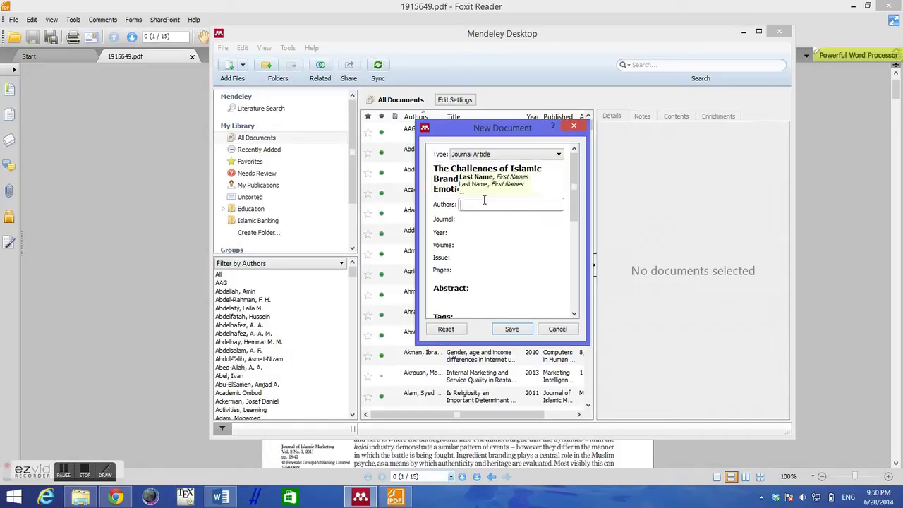
click(544, 179)
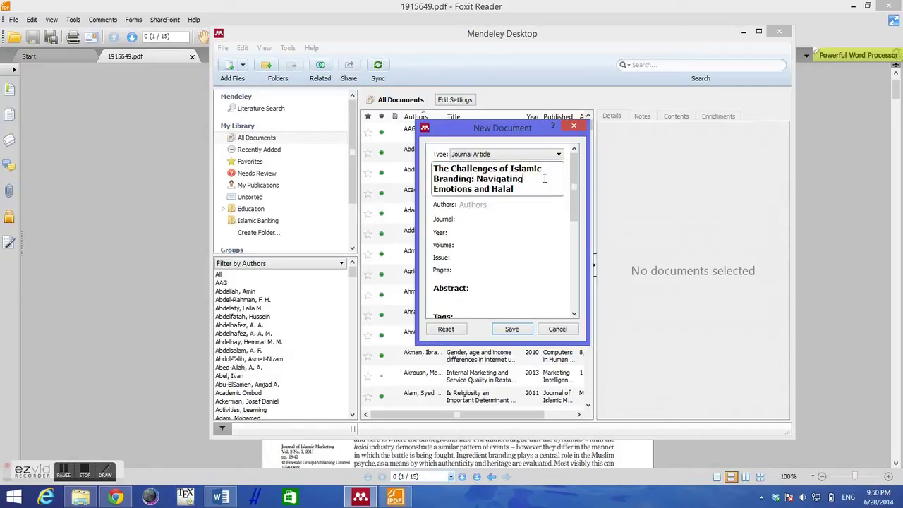
click(501, 205)
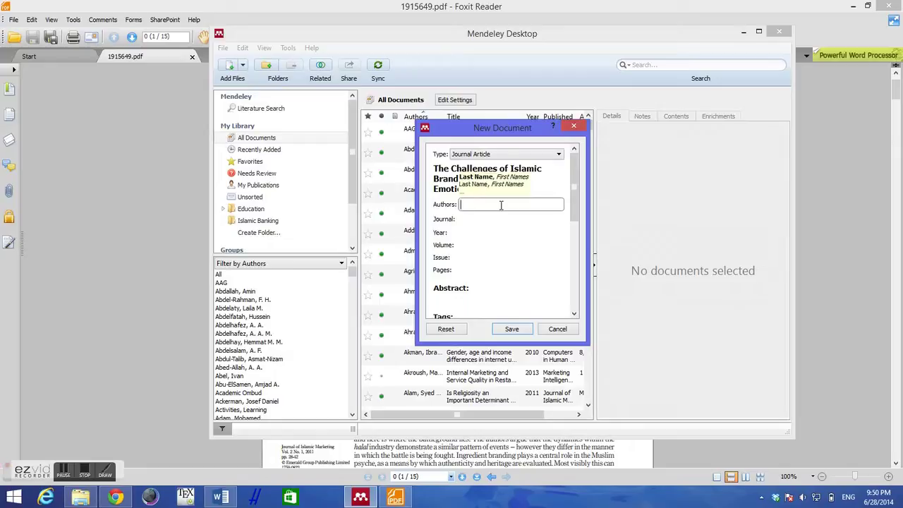
key(shift+Tab)
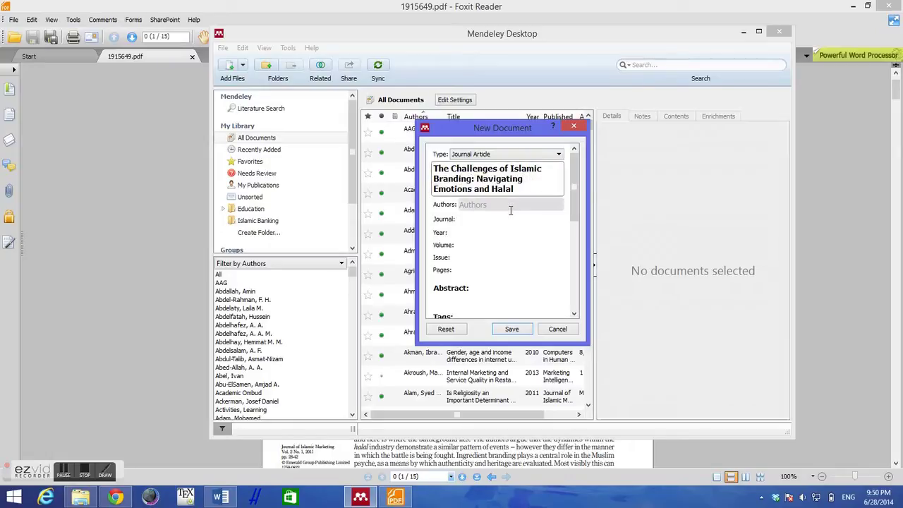
Enter the first author as last name, comma, first names in the authors field, copying the first names and initials from the PDF.
click(467, 205)
key(alt+Tab)
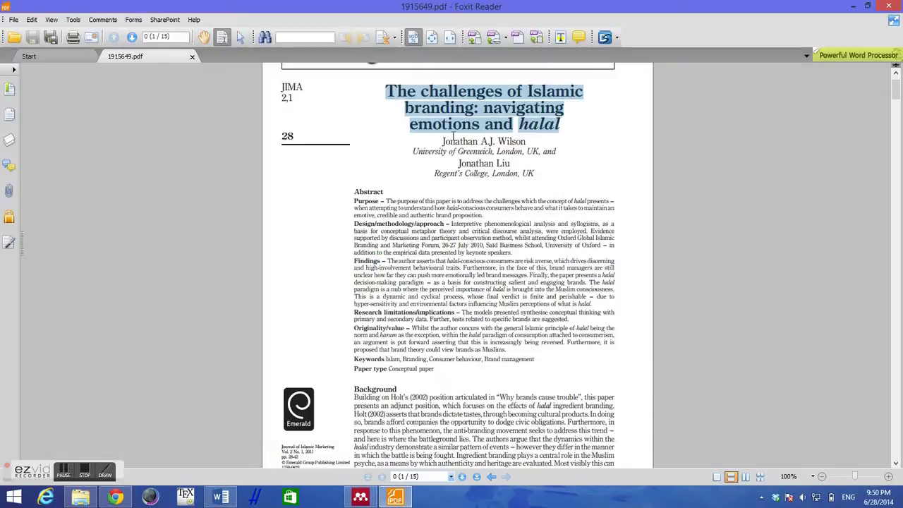
click(442, 142)
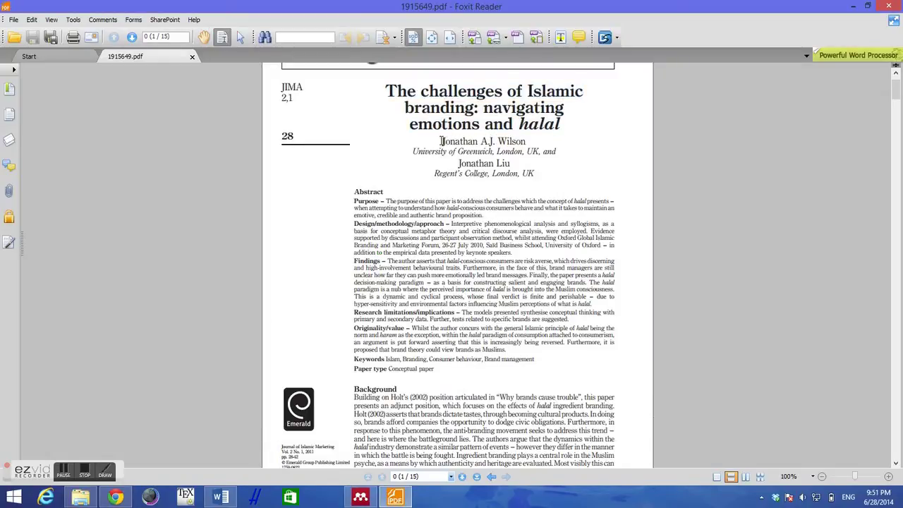
drag(441, 141, 496, 140)
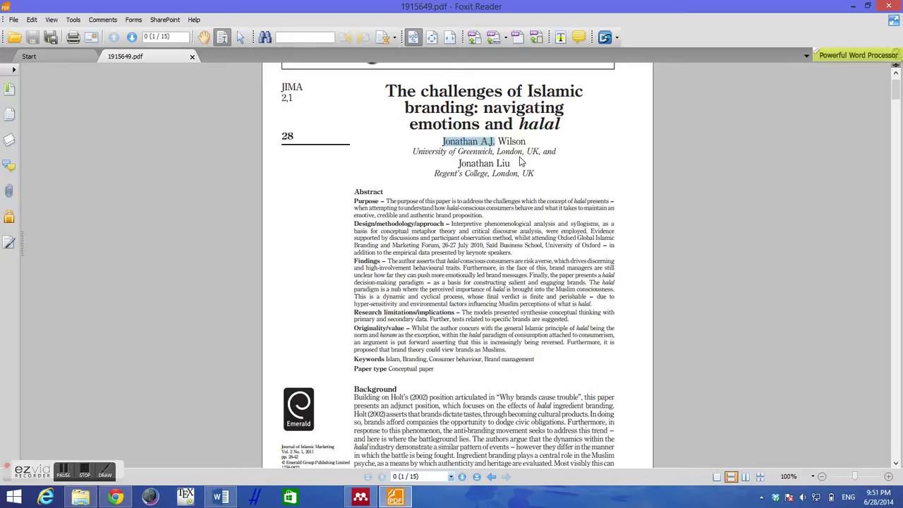
key(alt+Tab)
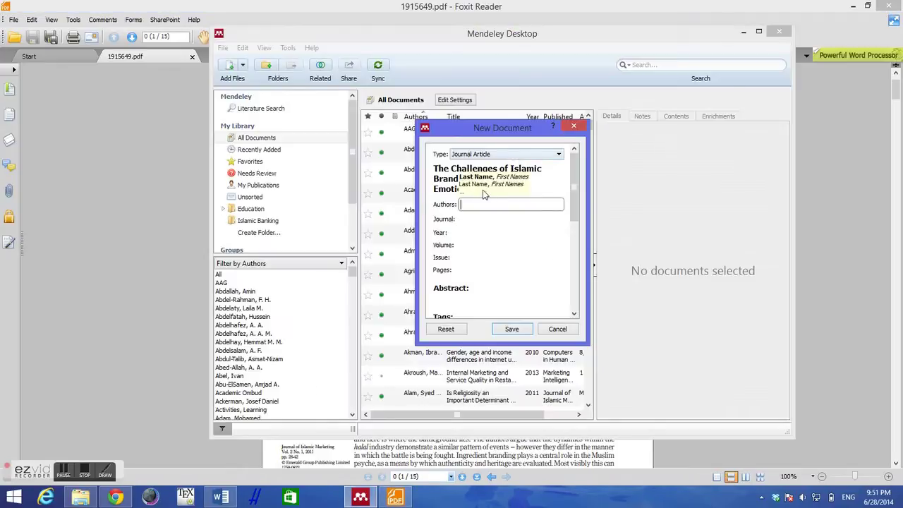
text(Wils)
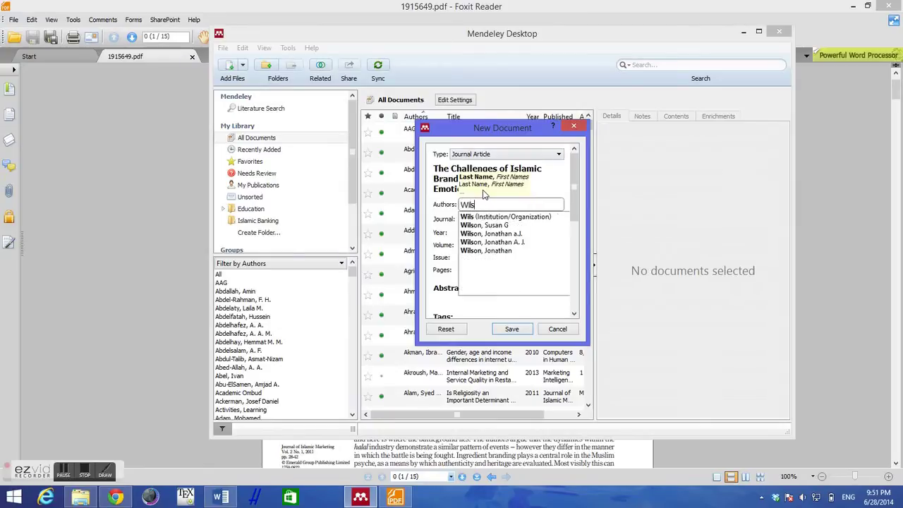
text(on,)
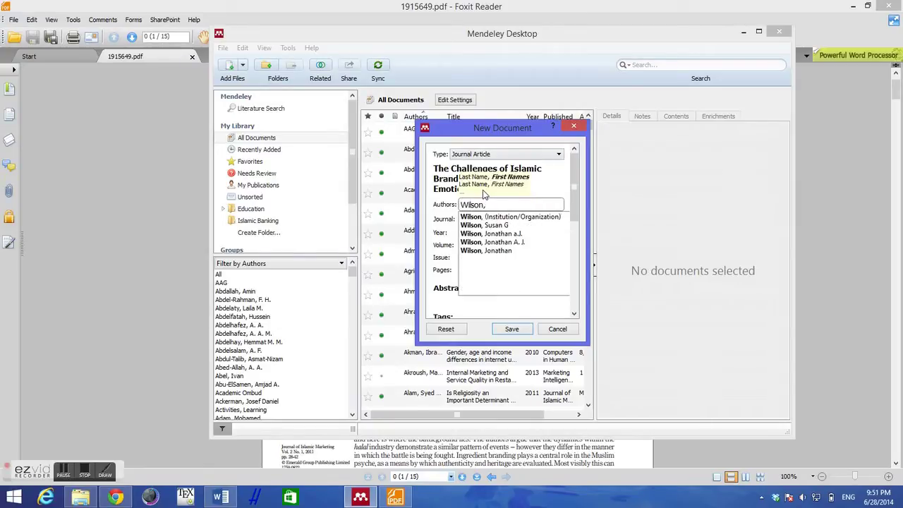
key(ctrl+v)
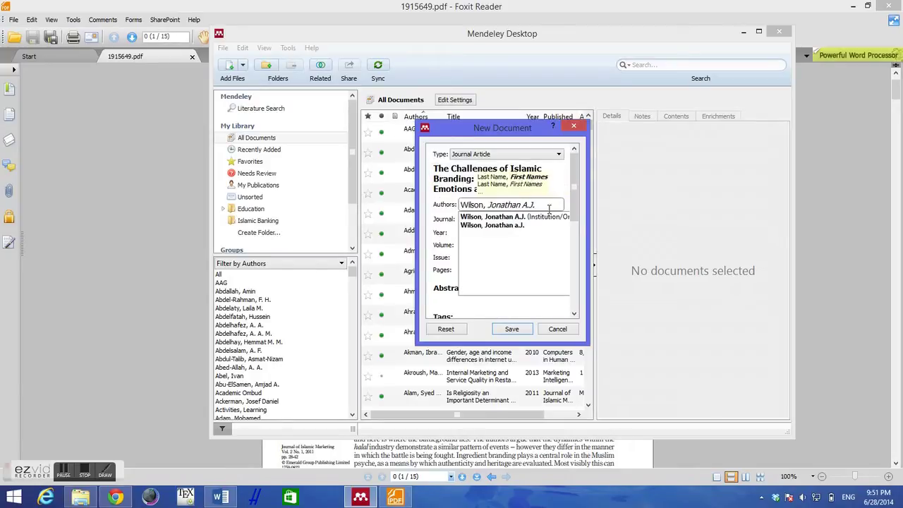
Add the second author from the PDF on a new line of the authors field, last name first.
key(alt+Tab)
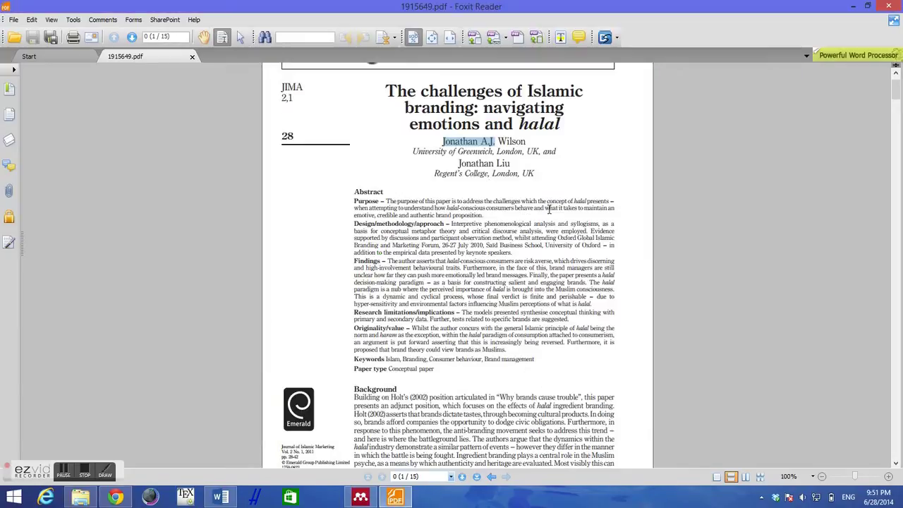
drag(459, 163, 495, 162)
key(alt+Tab)
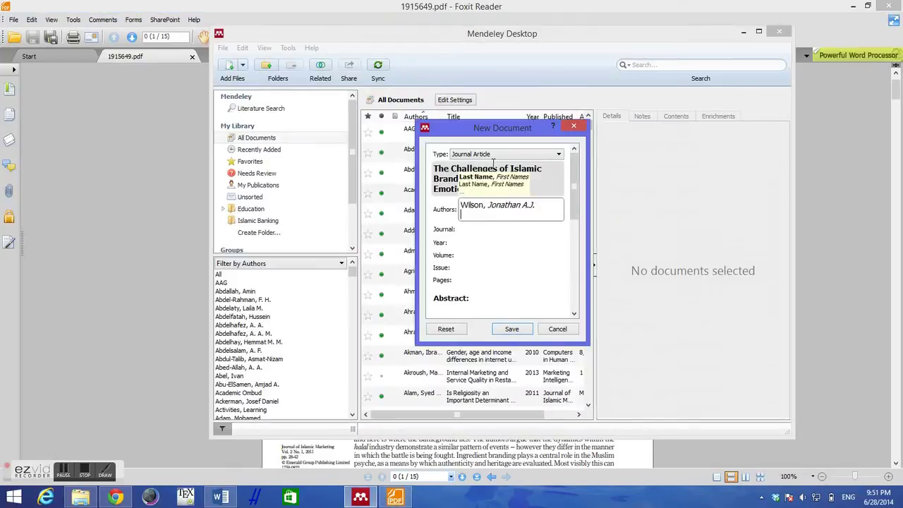
text(Liu, Jonathan)
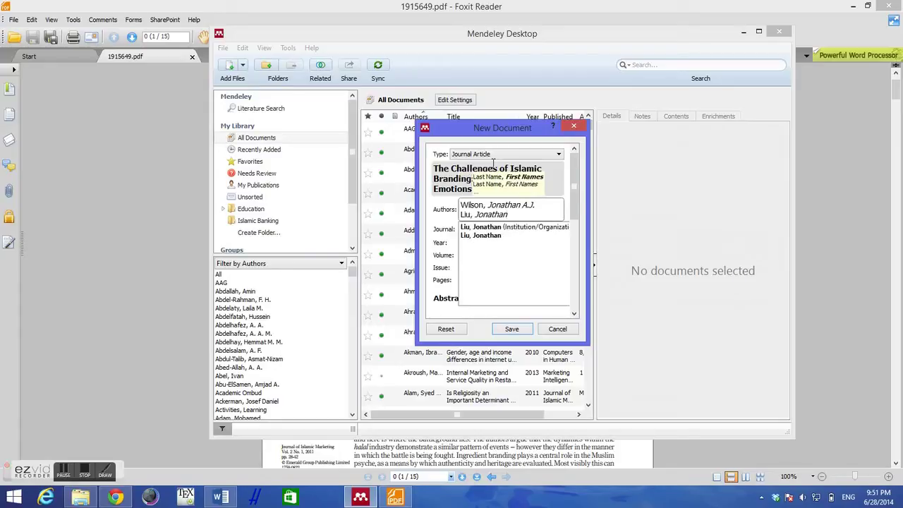
key(Tab)
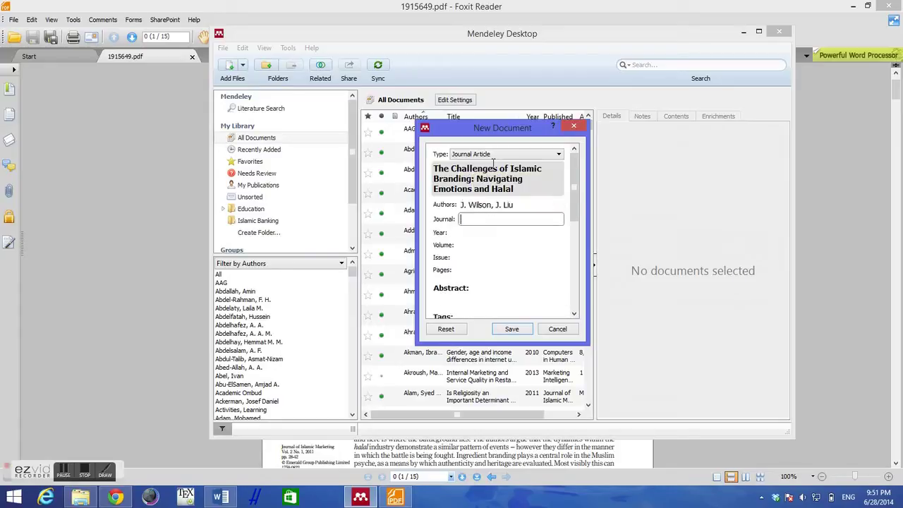
Find the journal name beside the Background section of the PDF and enter "Journal of Islamic Marketing" as the entry's journal.
key(alt+Tab)
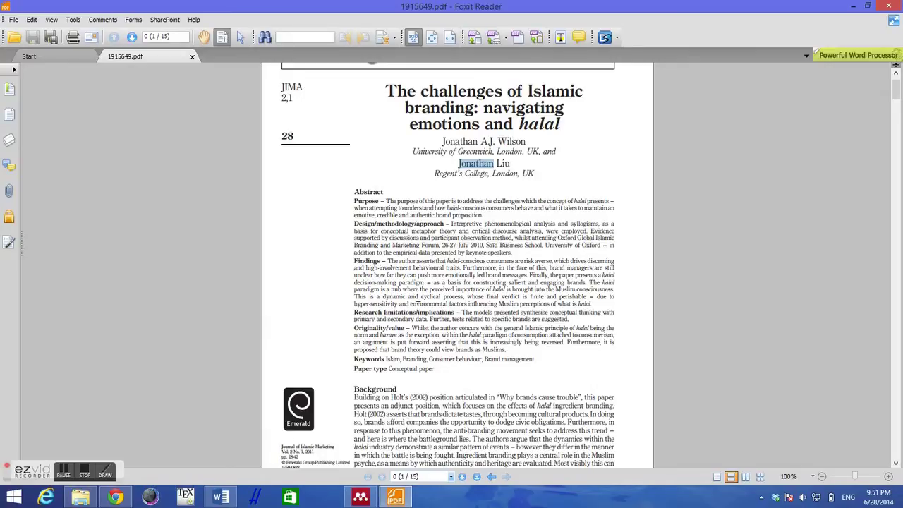
drag(896, 82, 896, 96)
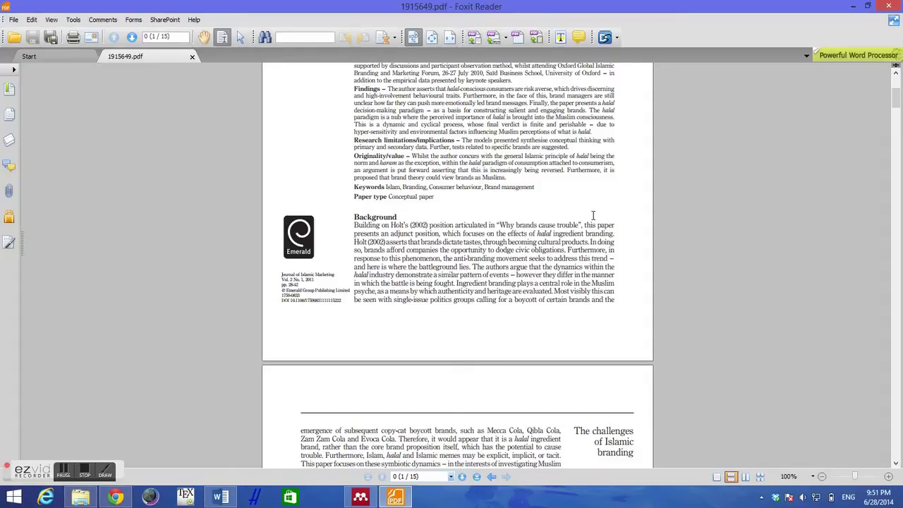
click(889, 477)
click(888, 477)
drag(667, 374, 644, 252)
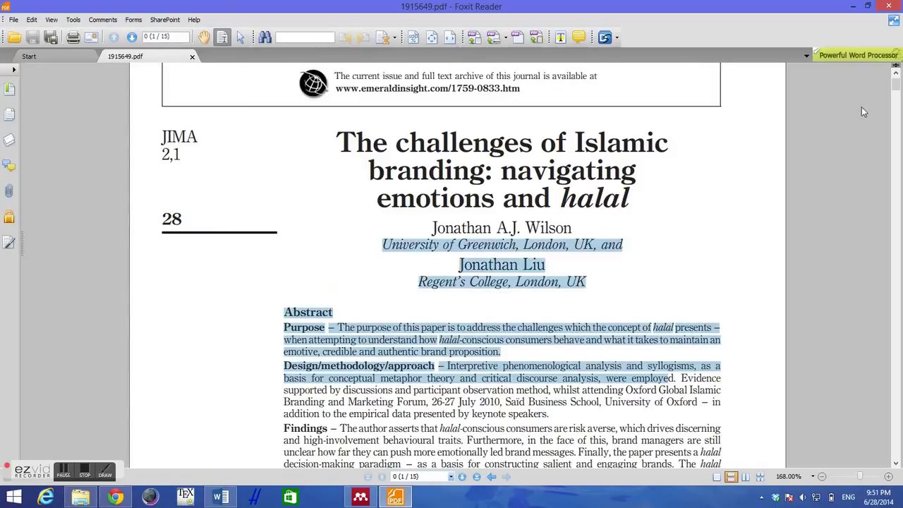
mouse_move(896, 86)
mouse_down()
mouse_move(896, 120)
mouse_move(897, 99)
mouse_up()
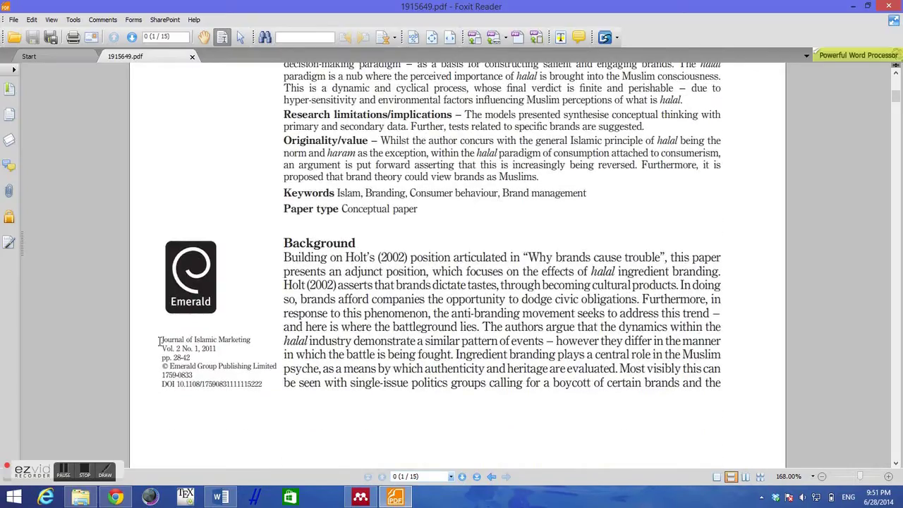
drag(159, 339, 251, 337)
key(alt+Tab)
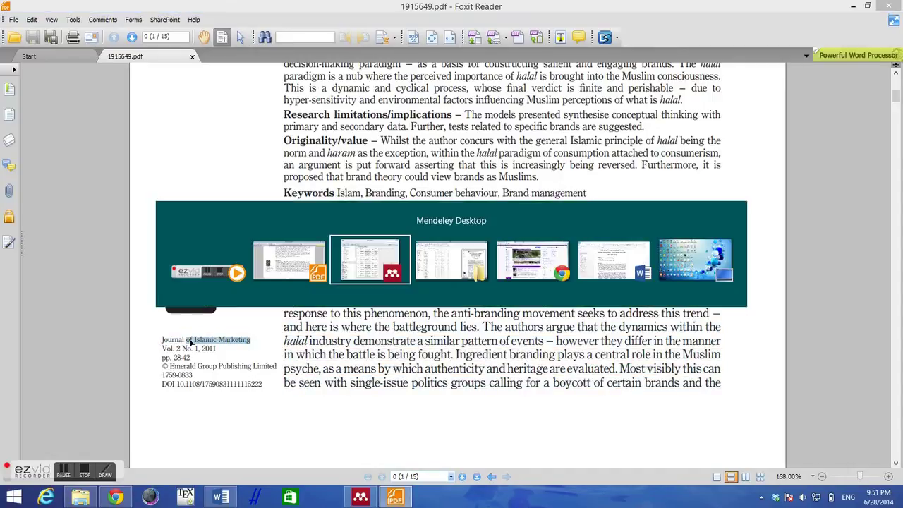
text(Journal of)
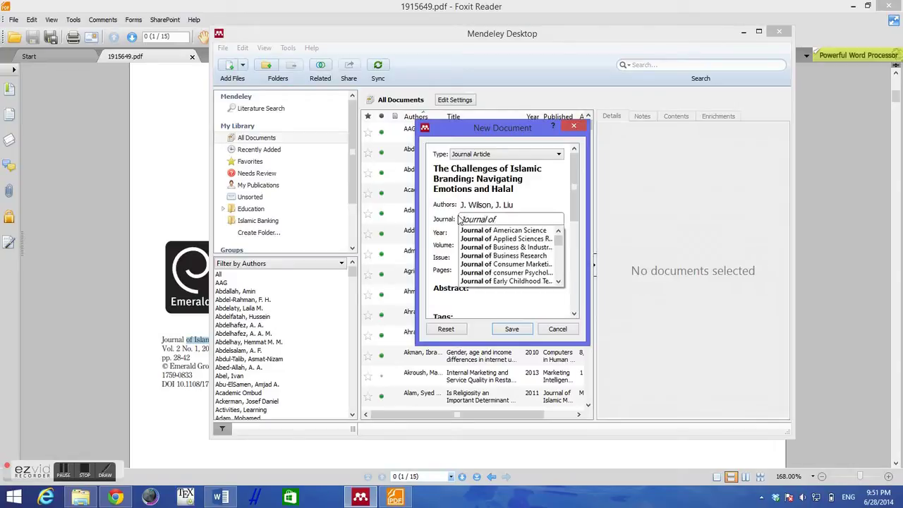
key(Escape)
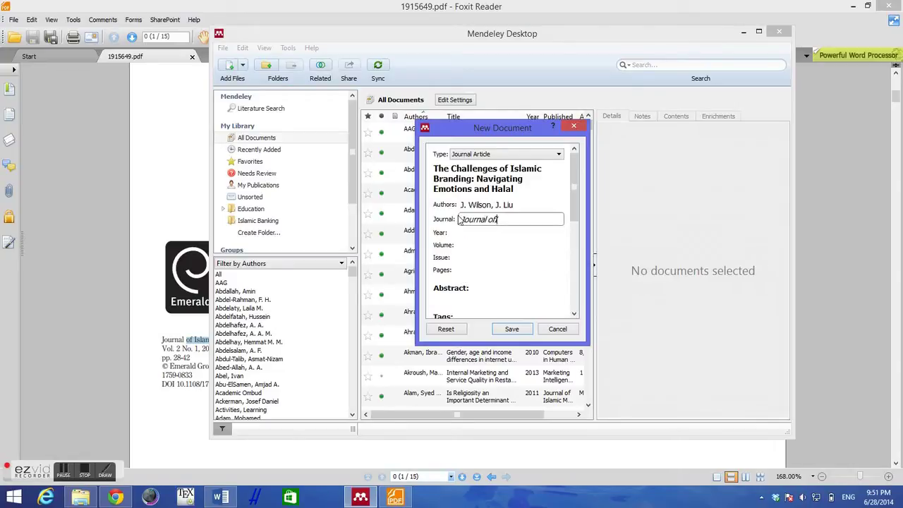
text(Is)
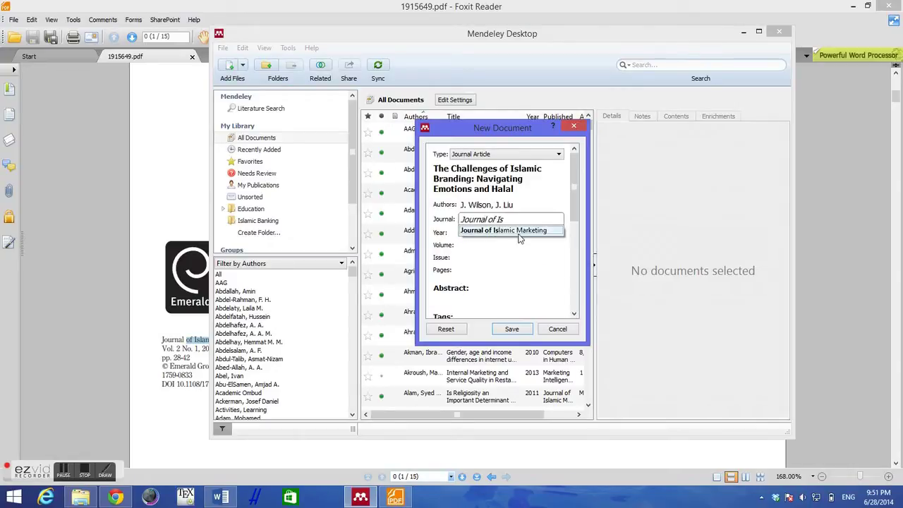
click(521, 231)
key(Tab)
Look up the publication year in the PDF and set the entry's year to 2011.
key(alt+Tab)
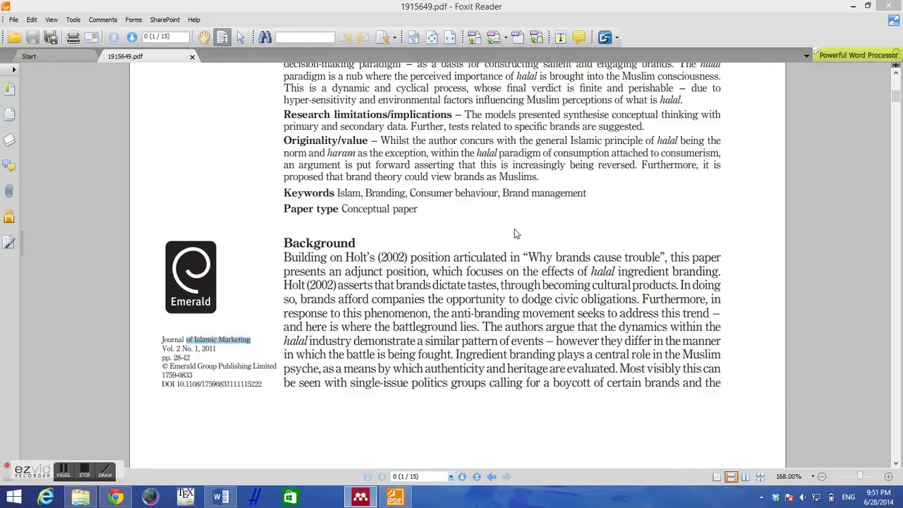
drag(216, 349, 203, 348)
key(alt+Tab)
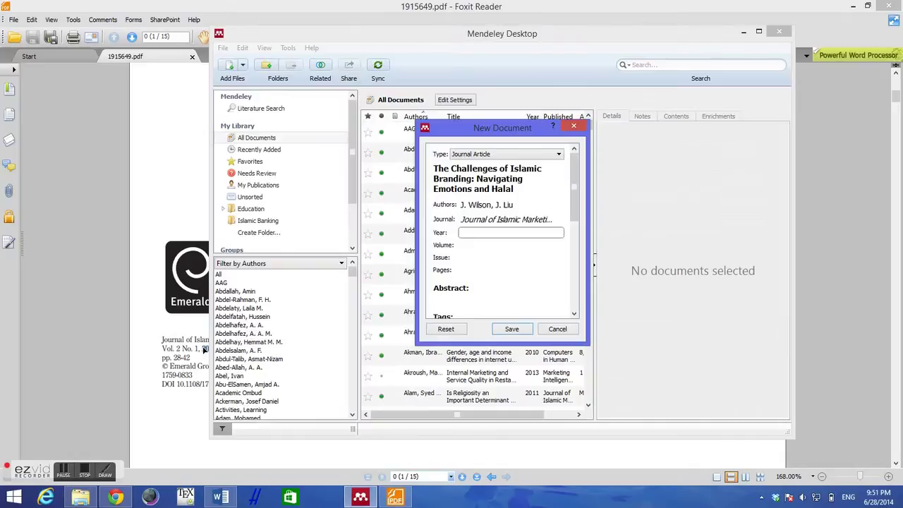
text(3022)
text(1)
key(alt+Tab)
key(alt+Tab)
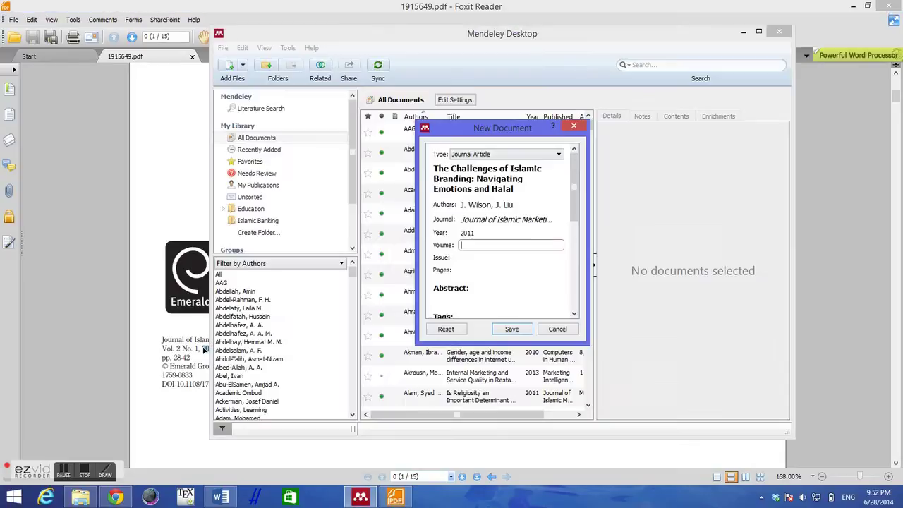
Check the volume and issue numbers in the PDF and set the entry's volume to 2 and issue to 1.
key(Tab)
key(alt+Tab)
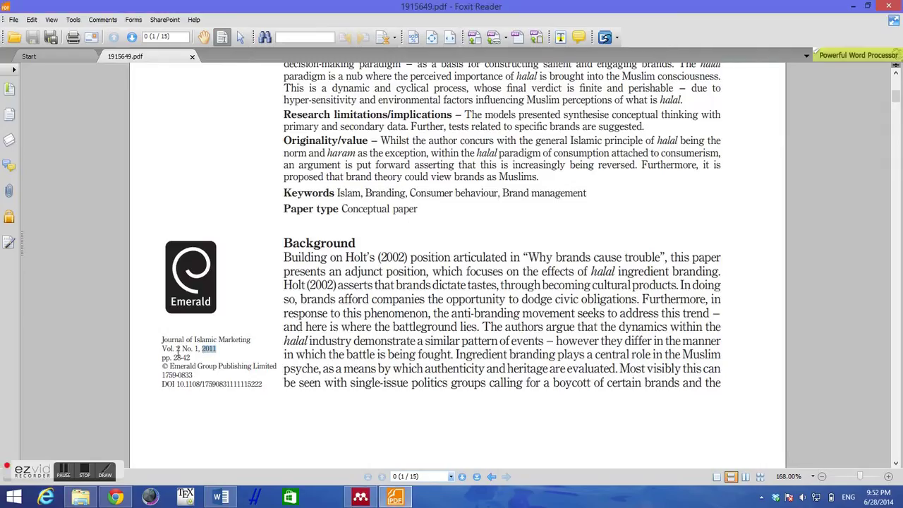
drag(161, 349, 198, 347)
key(alt+Tab)
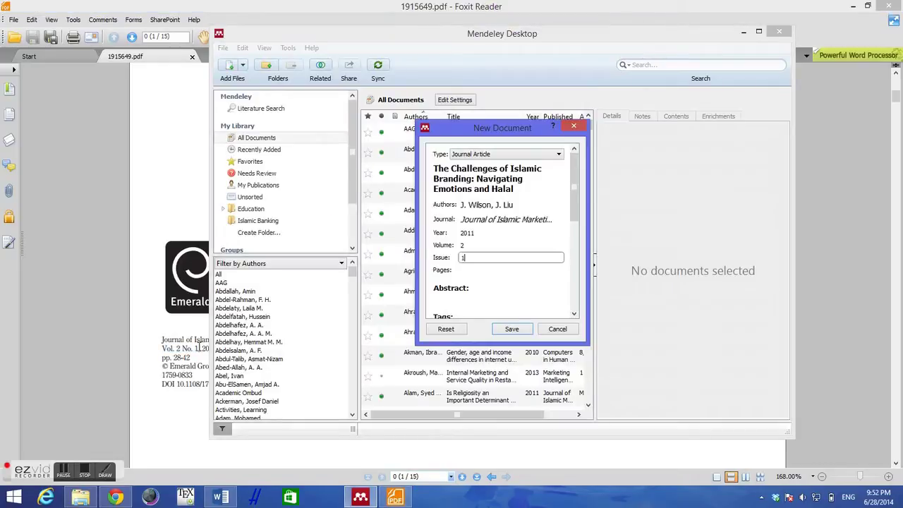
key(Tab)
Enter the page range 28-42 from the PDF, then discard the new document entry without saving it.
key(alt+Tab)
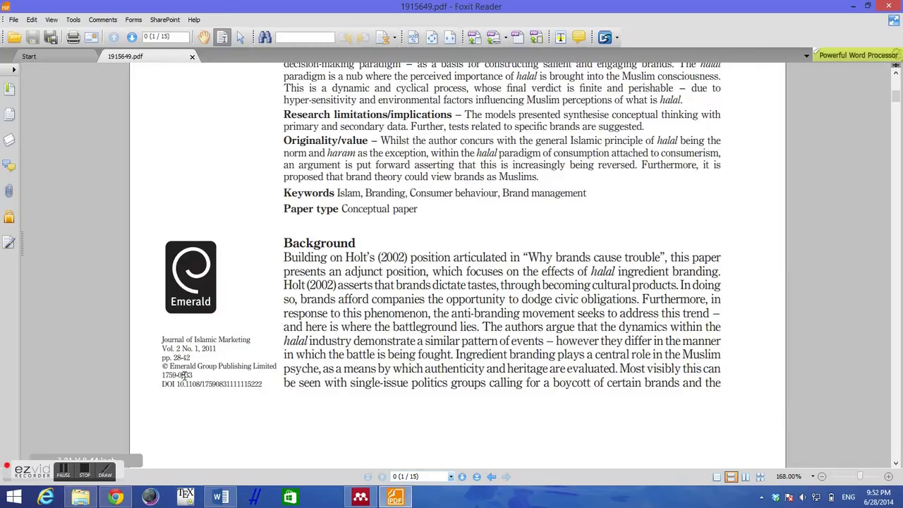
drag(195, 367, 179, 350)
key(alt+Tab)
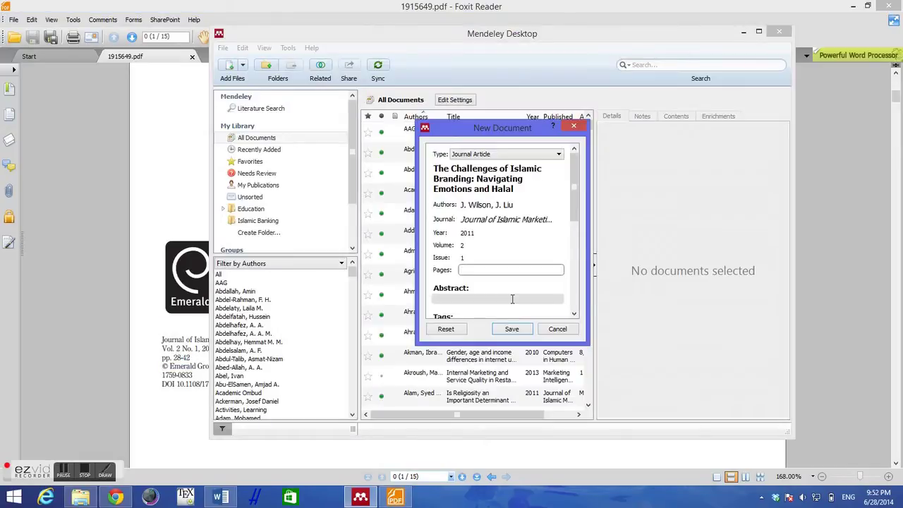
text(28-42)
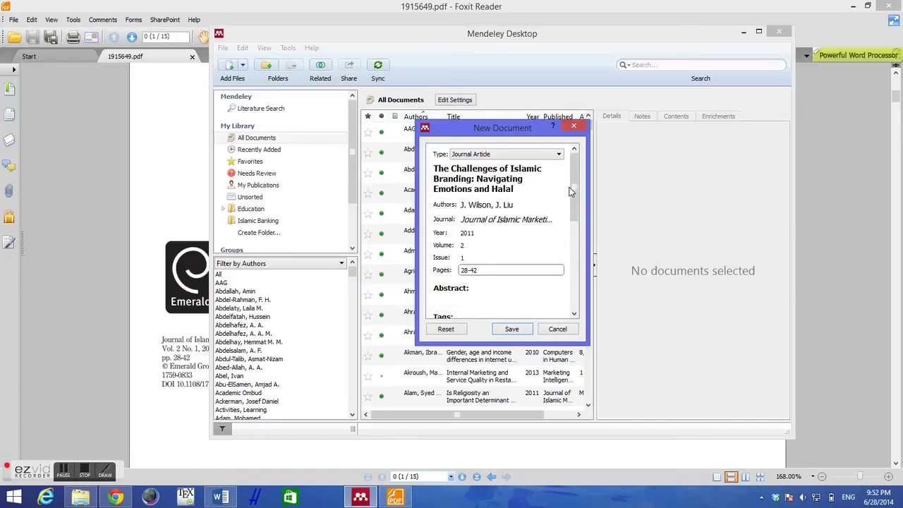
drag(570, 191, 585, 178)
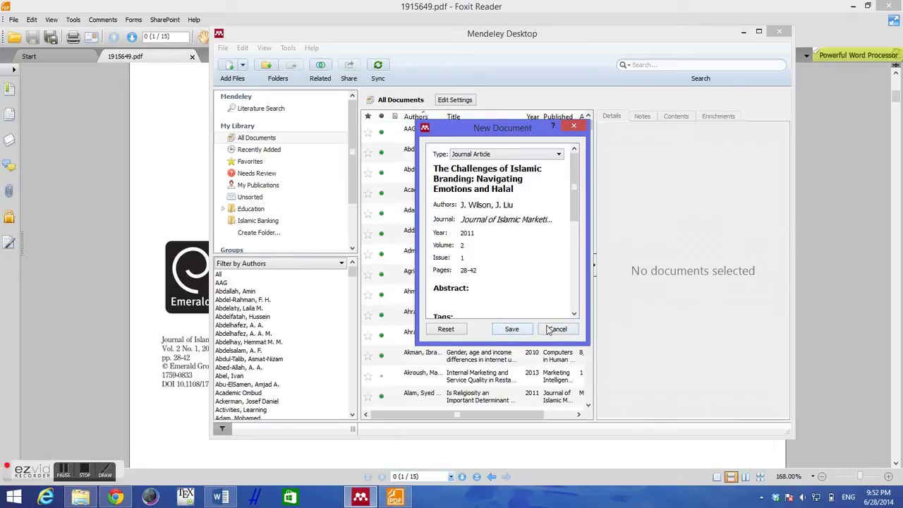
click(555, 329)
Search the library for "challenges of halal" and show the details of the article on the challenges of Islamic branding.
click(676, 63)
text(challen)
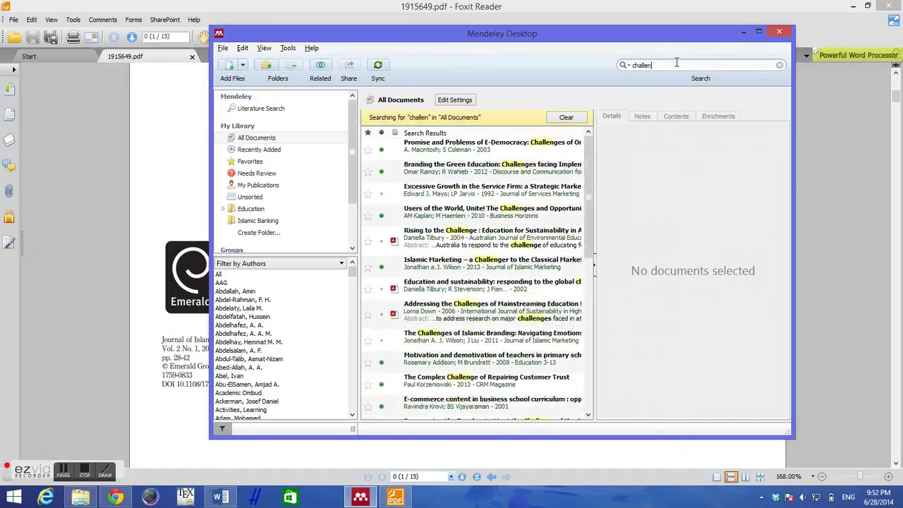
text(ges of h)
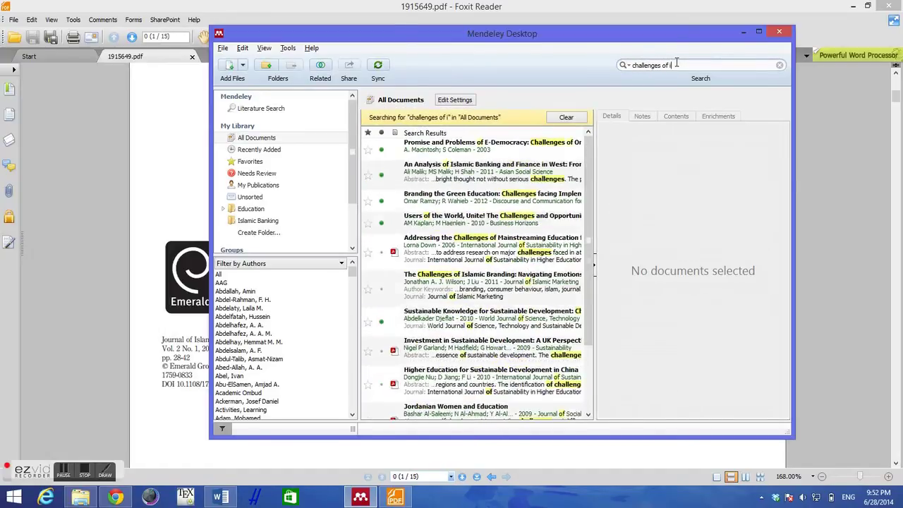
text(alal)
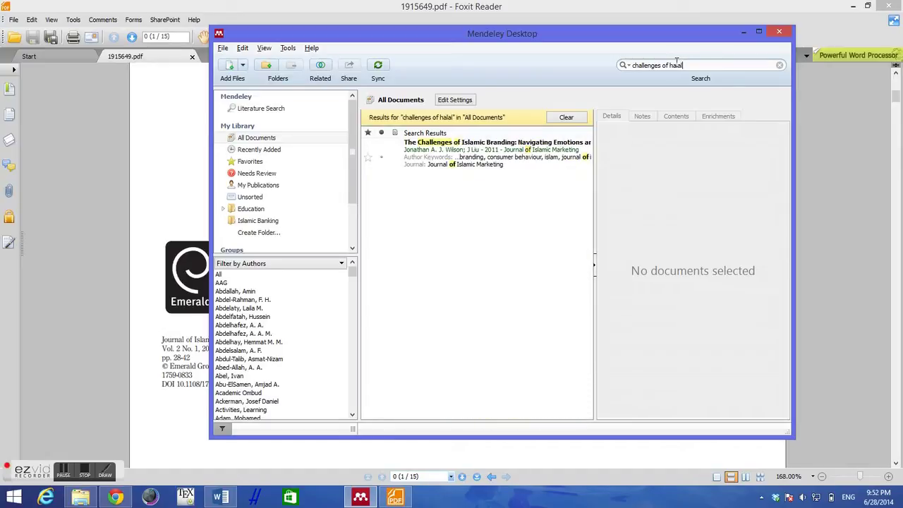
click(471, 161)
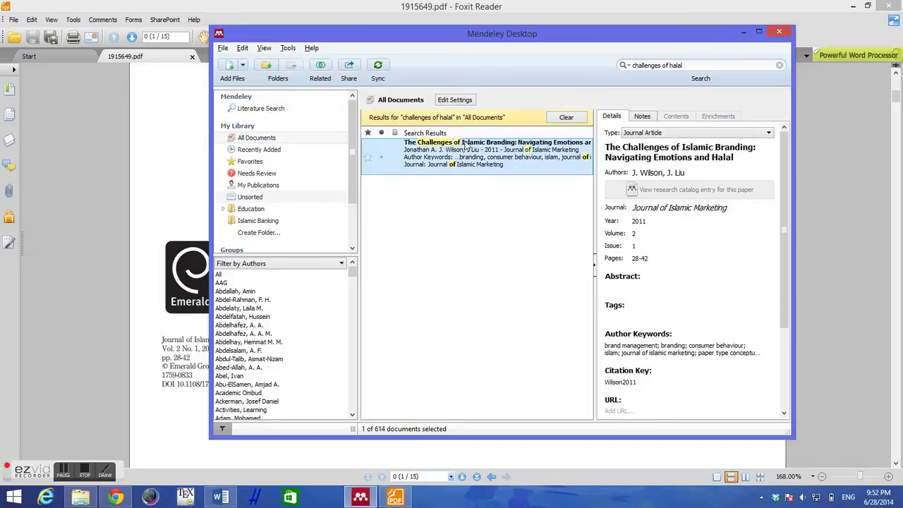
Switch to the chapter "Marketing Communications in the Islamic Perspective.docx" in Word and set its tracked changes display to No Markup.
click(220, 498)
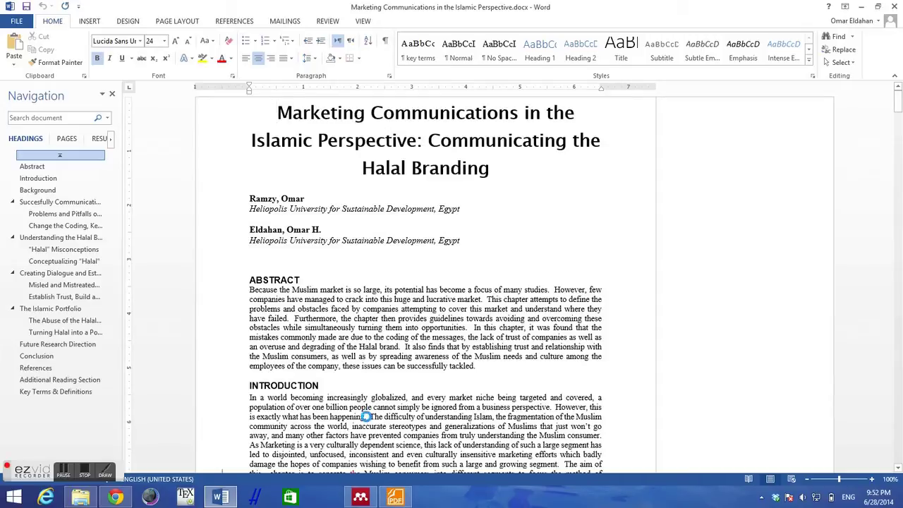
click(367, 417)
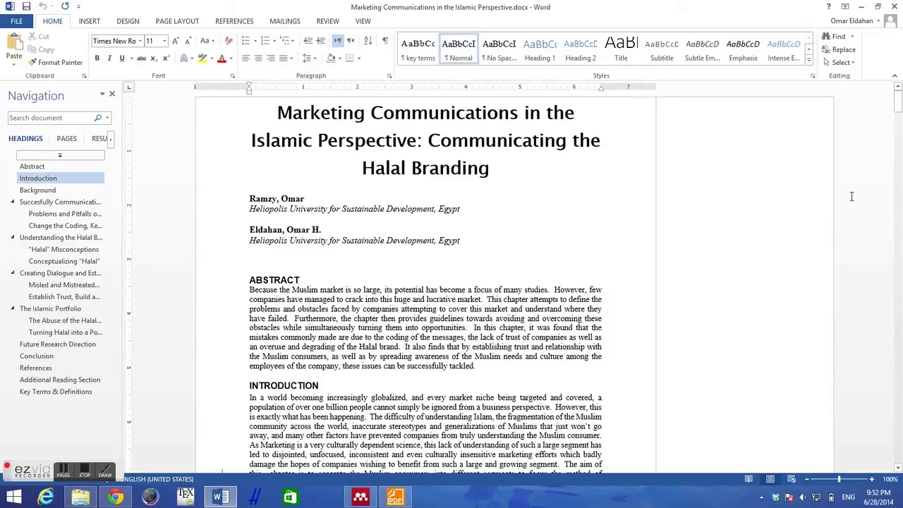
drag(900, 119, 899, 111)
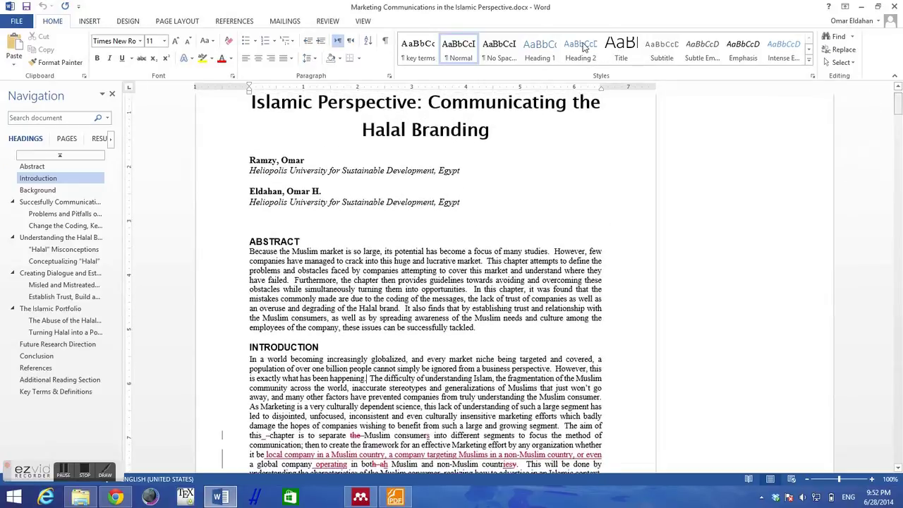
click(327, 21)
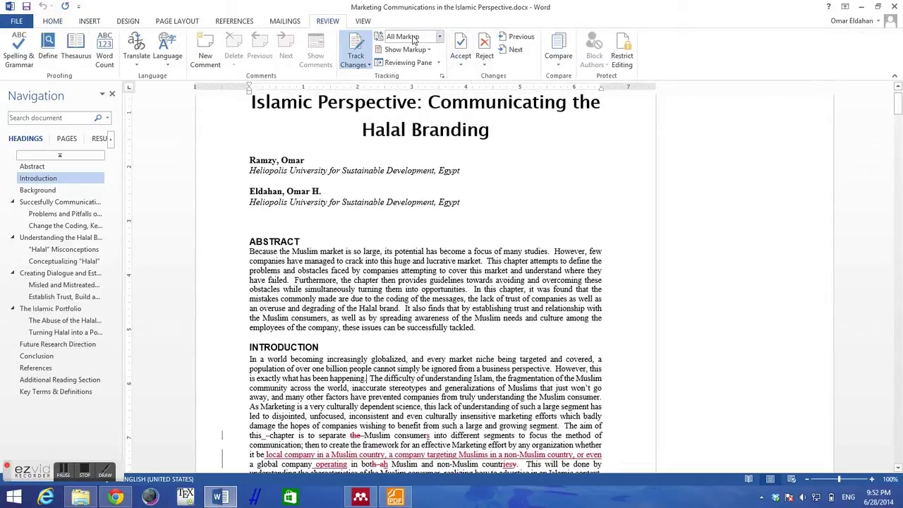
click(439, 36)
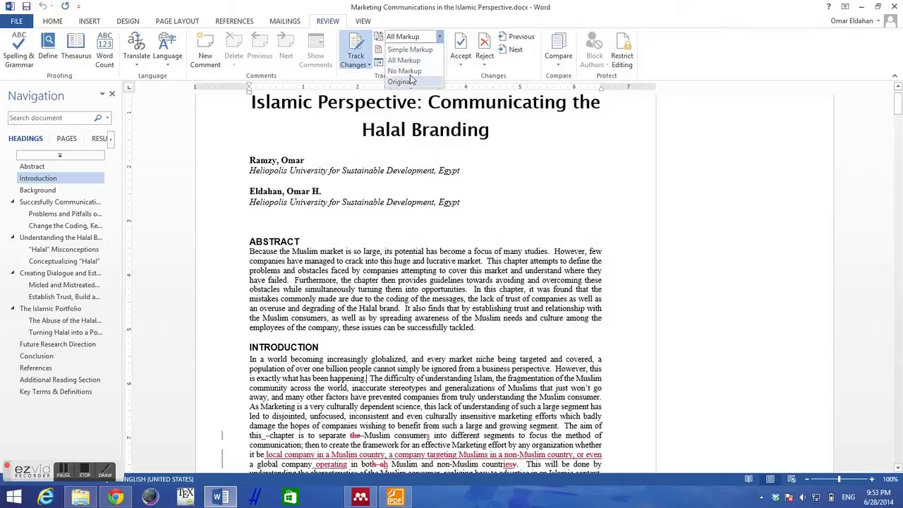
click(411, 73)
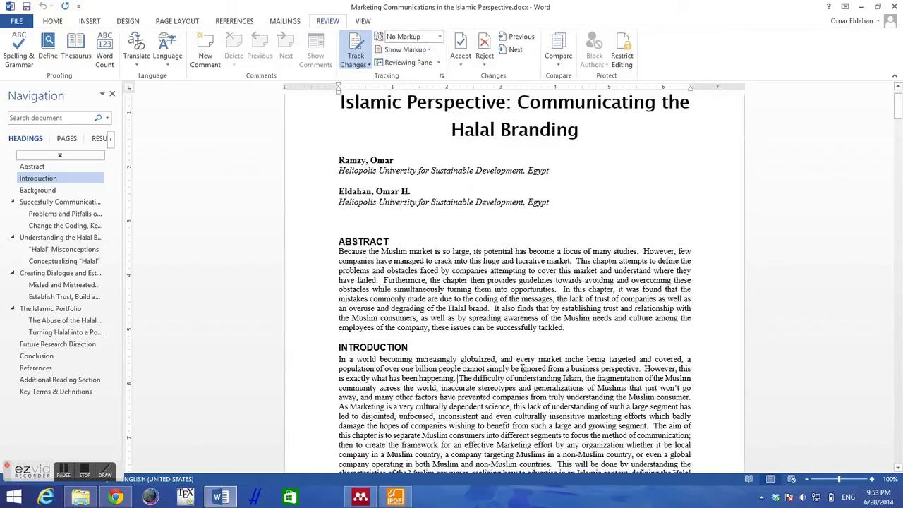
Place the insertion point before the period of the Introduction sentence ending "exactly what has been happening" and separate it with a space.
shift+click(643, 368)
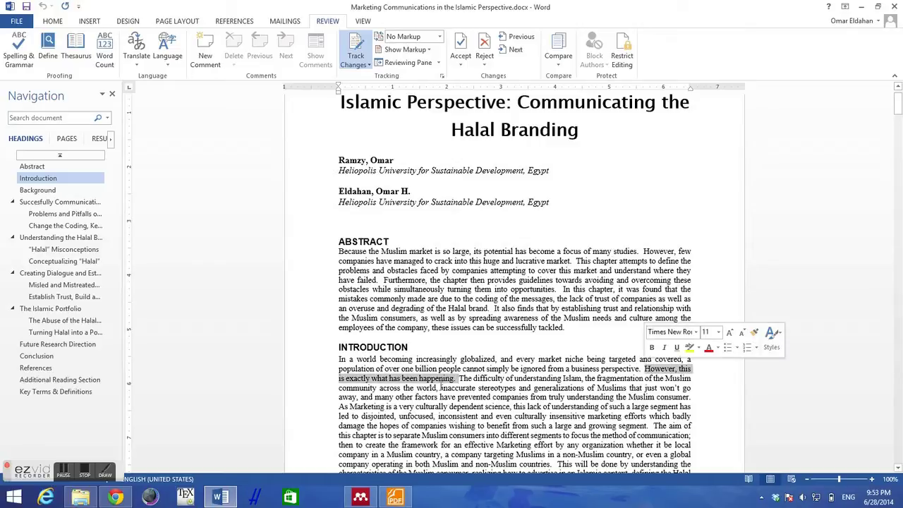
click(458, 384)
key(alt+Tab)
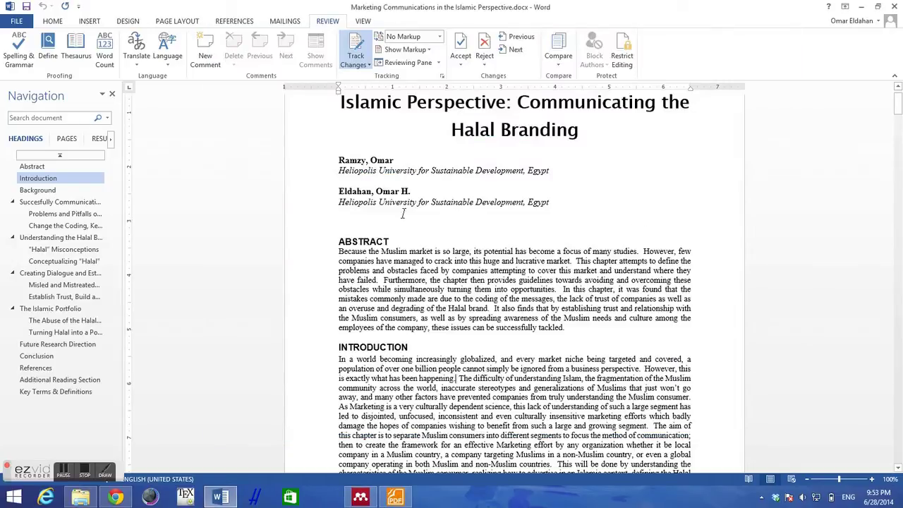
key(BackSpace)
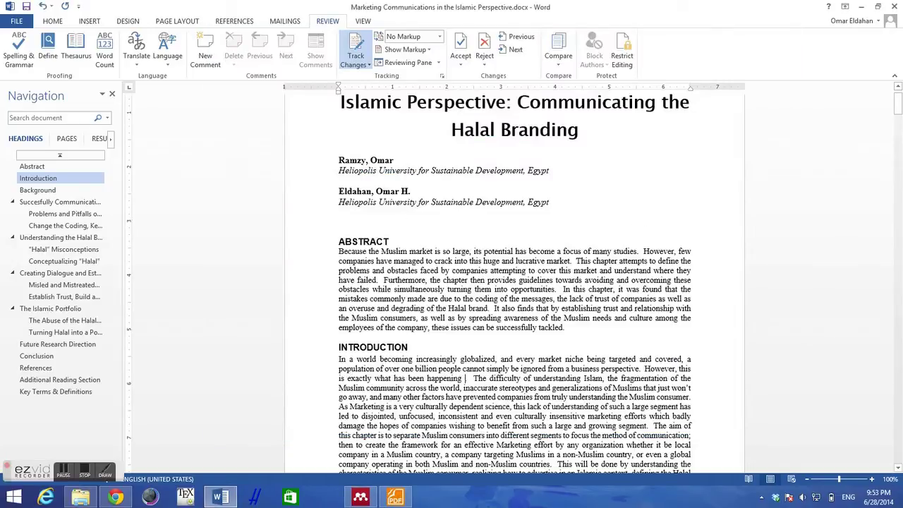
Try to insert a Mendeley citation by searching for the author's first name, then delete the inserted 2012 citation.
click(233, 20)
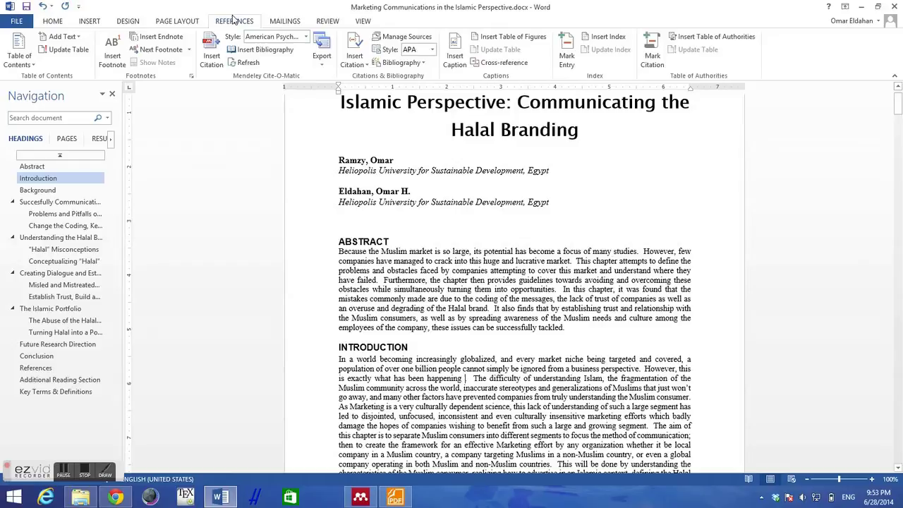
click(208, 57)
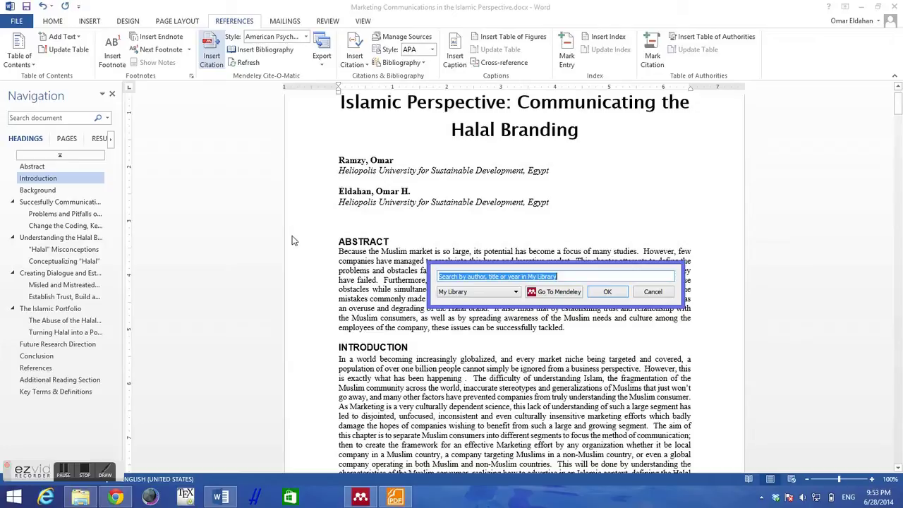
text(jon)
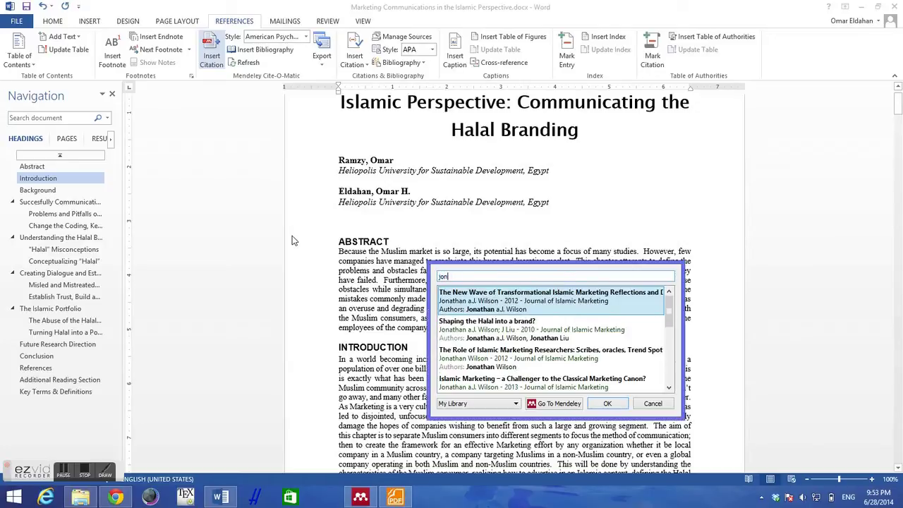
text(athon)
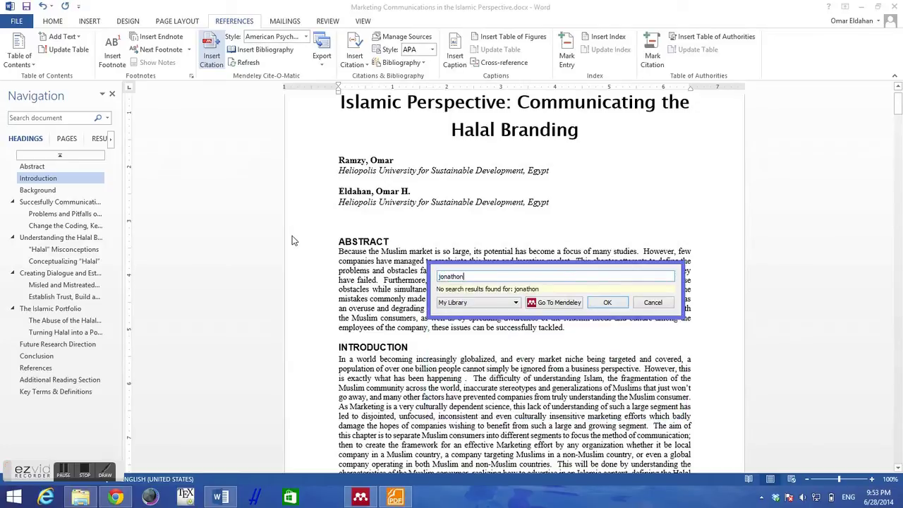
key(BackSpace)
key(BackSpace)
key(Return)
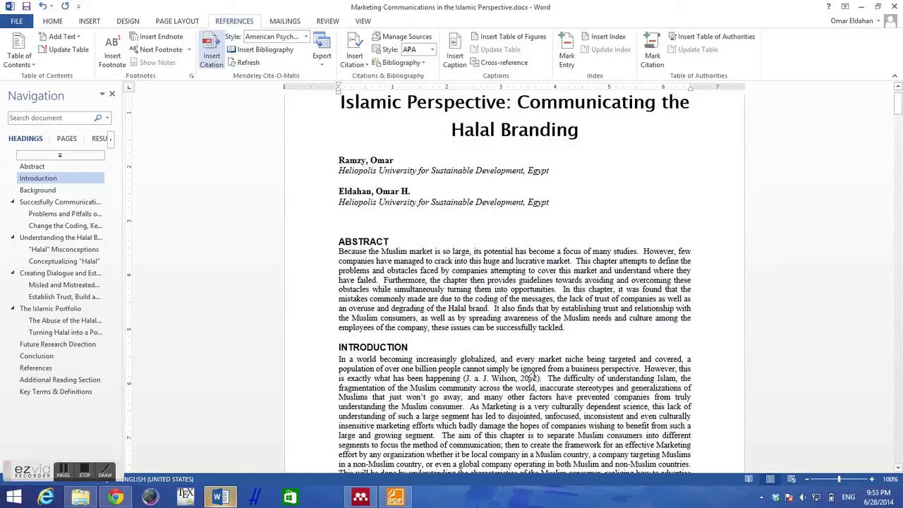
drag(542, 379, 463, 379)
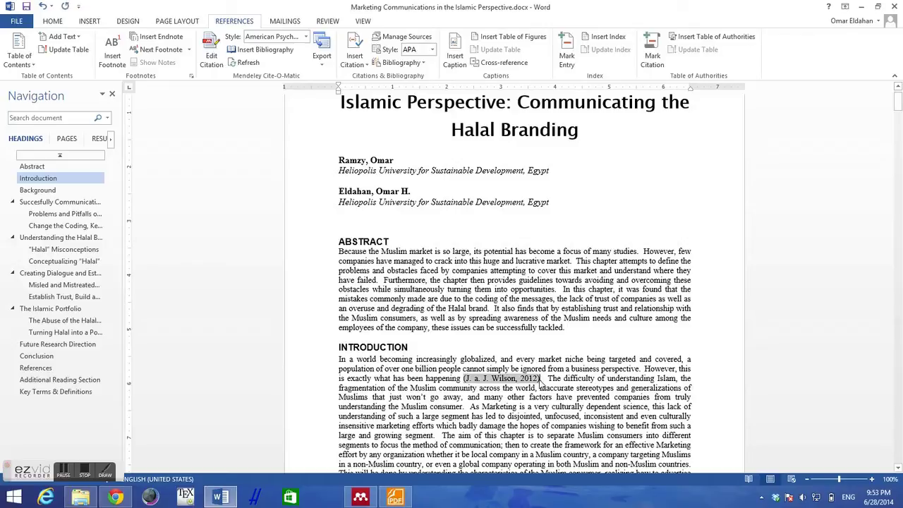
key(BackSpace)
Check the article's authors in Mendeley, then cite "The Challenges of Islamic Branding: Navigating Emotions and Halal" after "happening" in Word, preceded by a space.
click(362, 500)
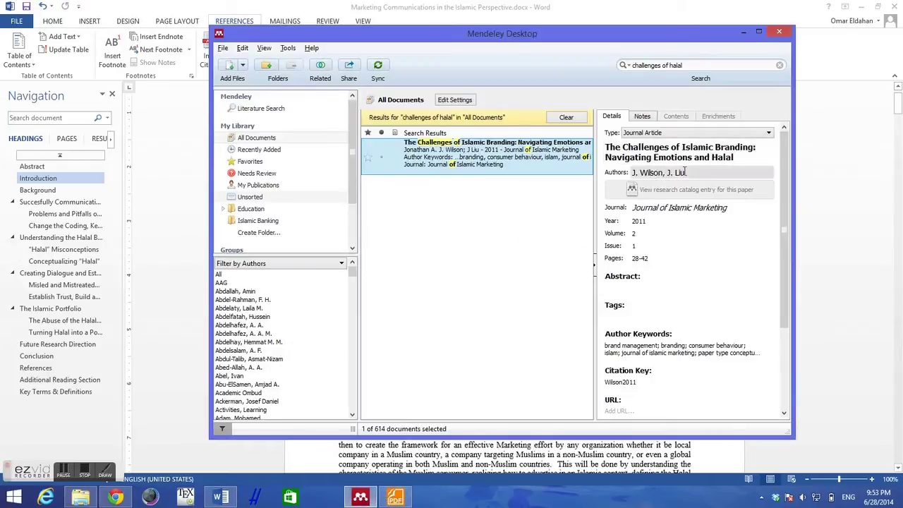
key(alt+Tab)
click(208, 51)
text(wilson liu)
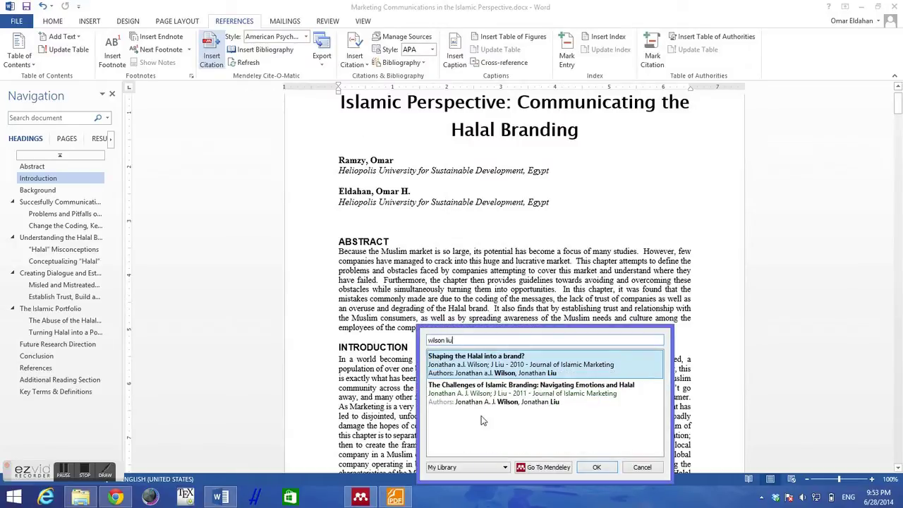
click(536, 392)
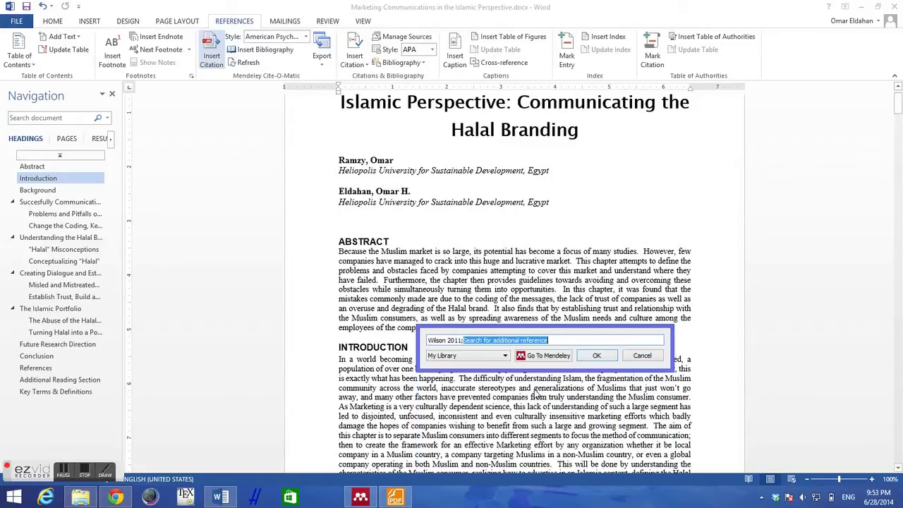
click(598, 358)
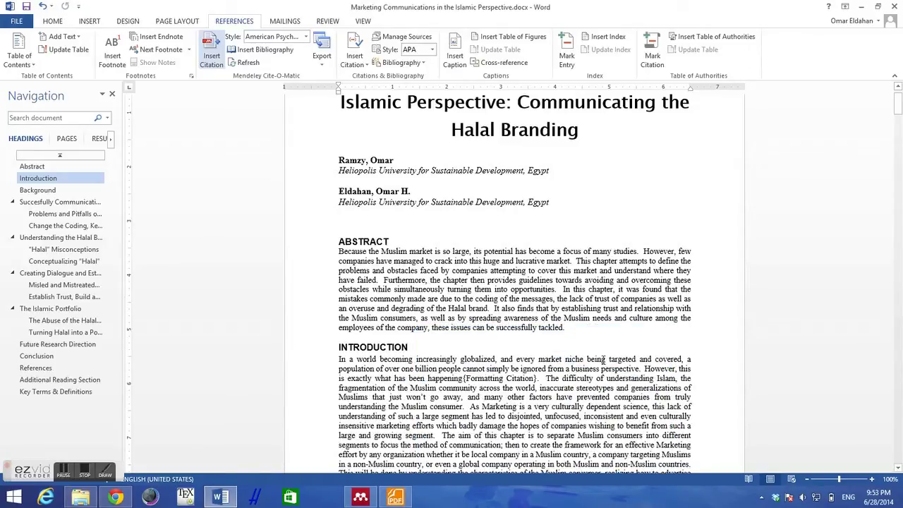
click(458, 379)
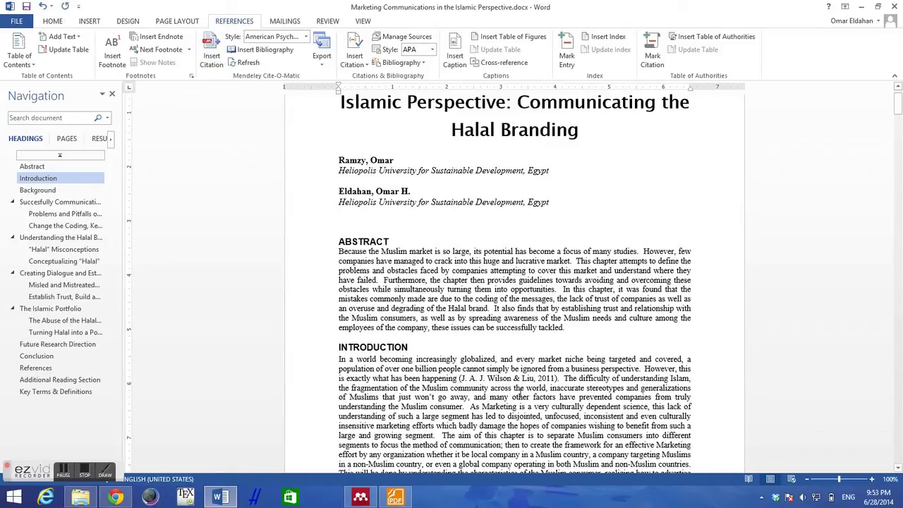
Compare the author names in the Introduction's citation with the authors recorded for the article in Mendeley, and return to the Word chapter.
click(535, 377)
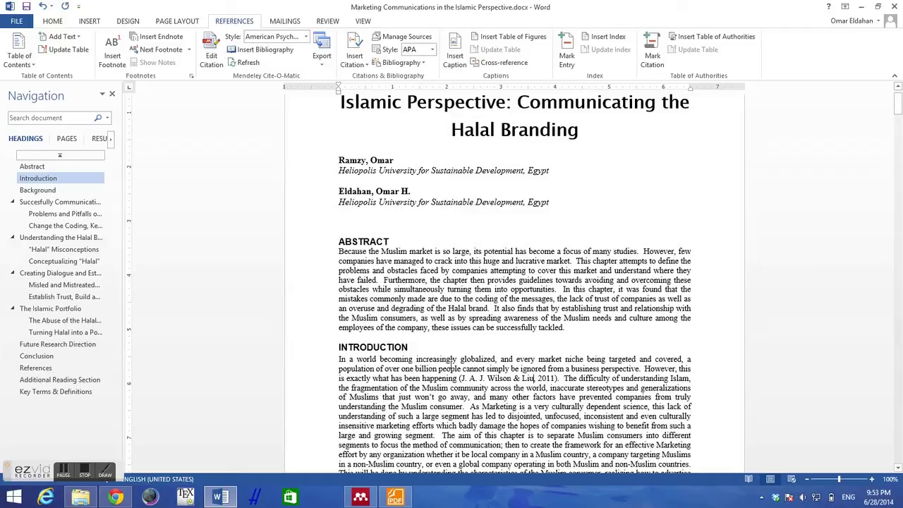
click(358, 498)
click(666, 177)
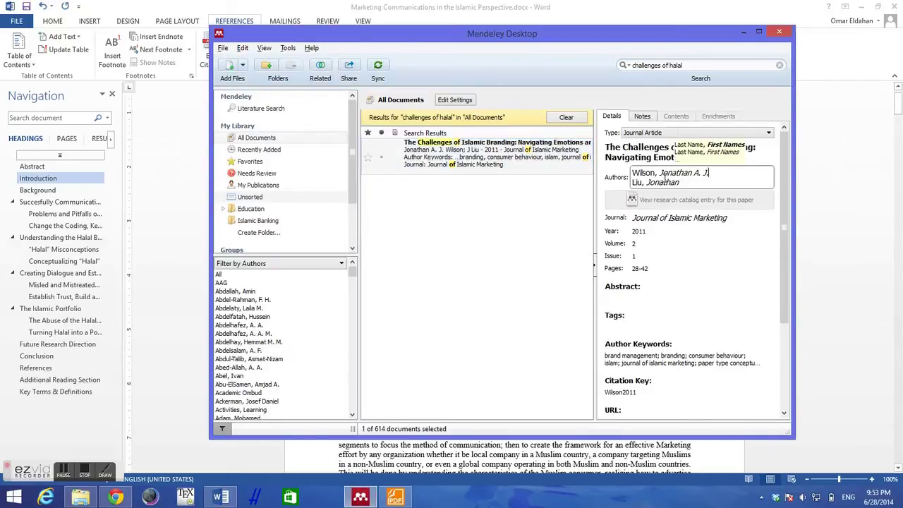
click(625, 471)
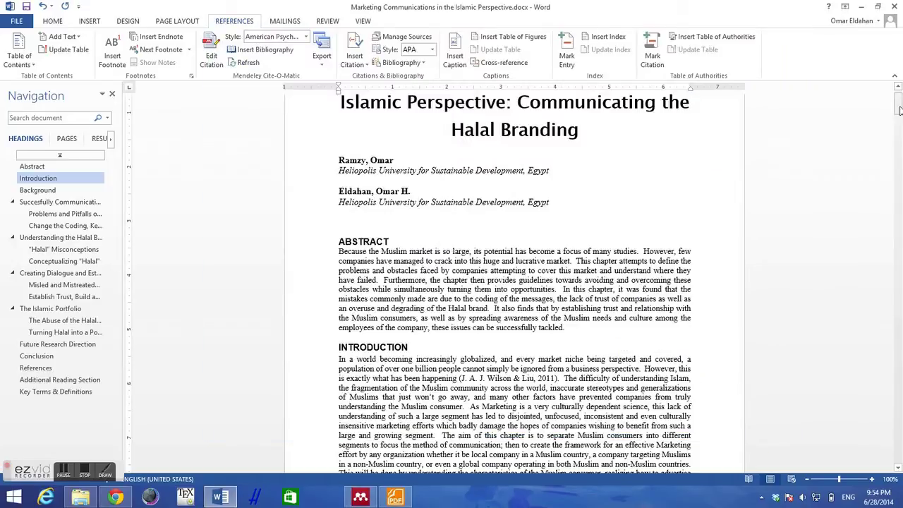
Show the white space between the pages and go to the bibliography entries in the References section.
drag(898, 107, 898, 346)
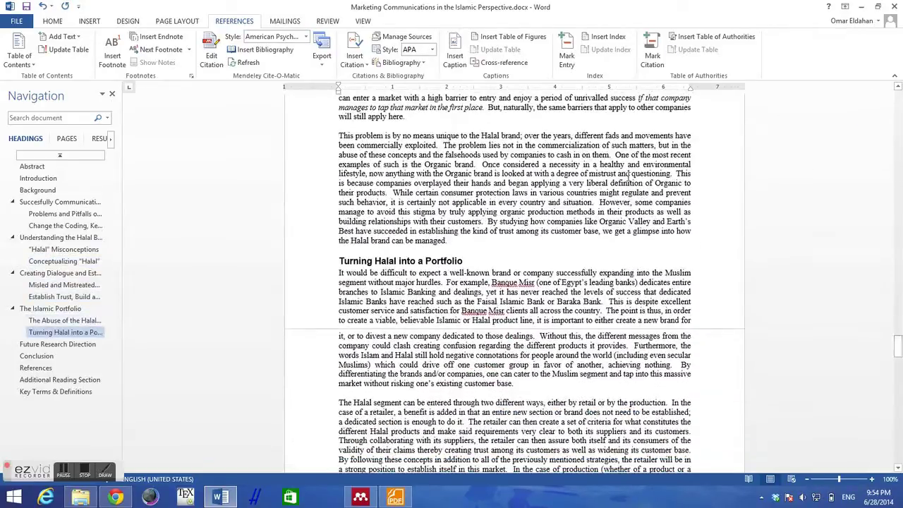
double_click(501, 331)
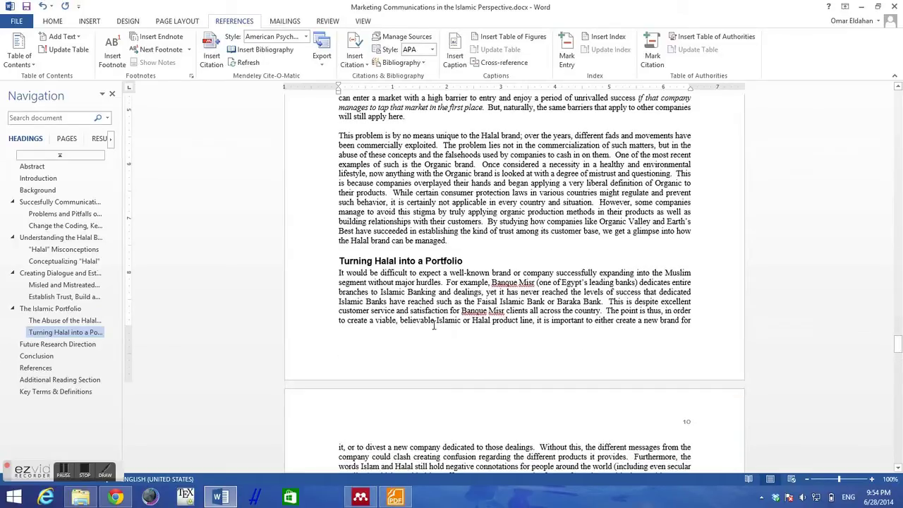
click(28, 369)
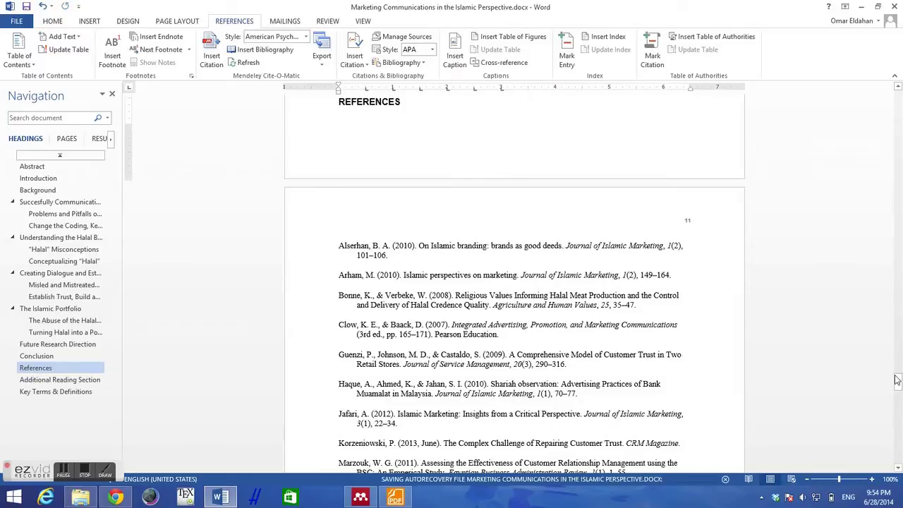
drag(898, 381, 900, 387)
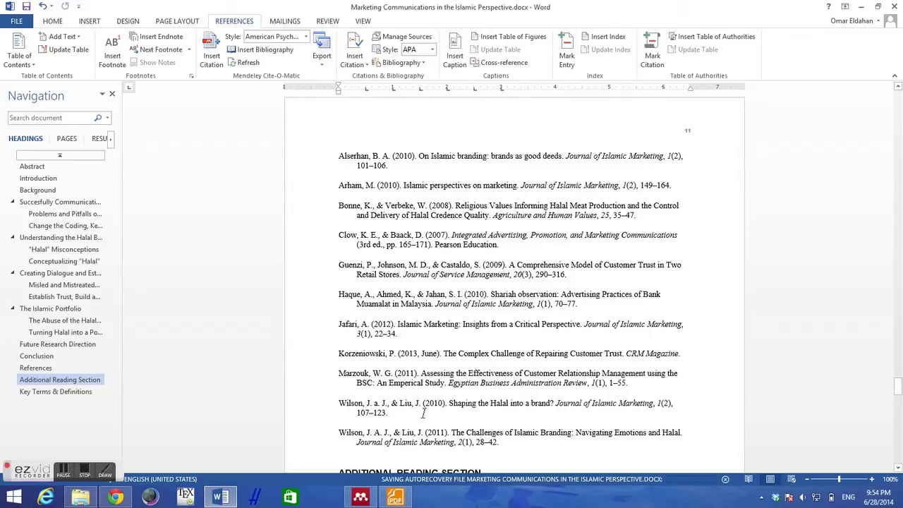
Examine the bibliography entries for "Shaping the Halal into a brand?" and "The Challenges of Islamic Branding: Navigating Emotions and Halal".
drag(424, 413, 338, 404)
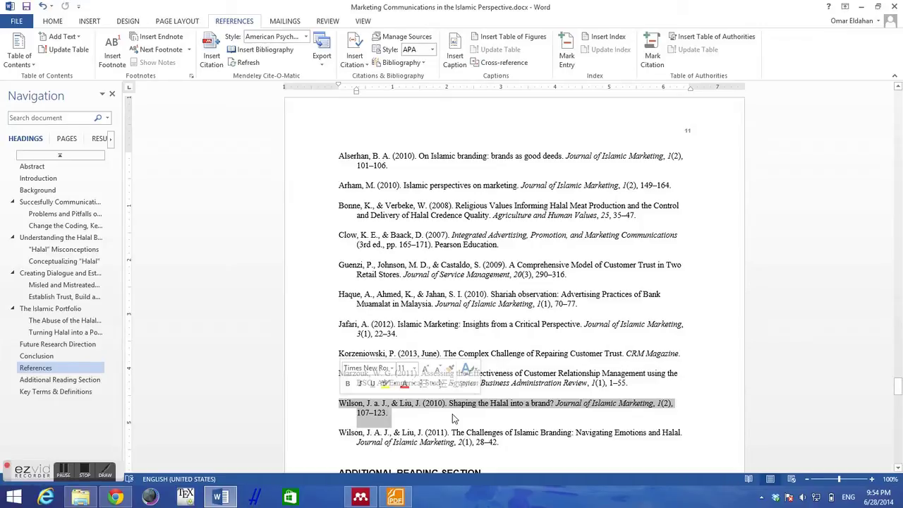
click(453, 419)
drag(502, 442, 338, 439)
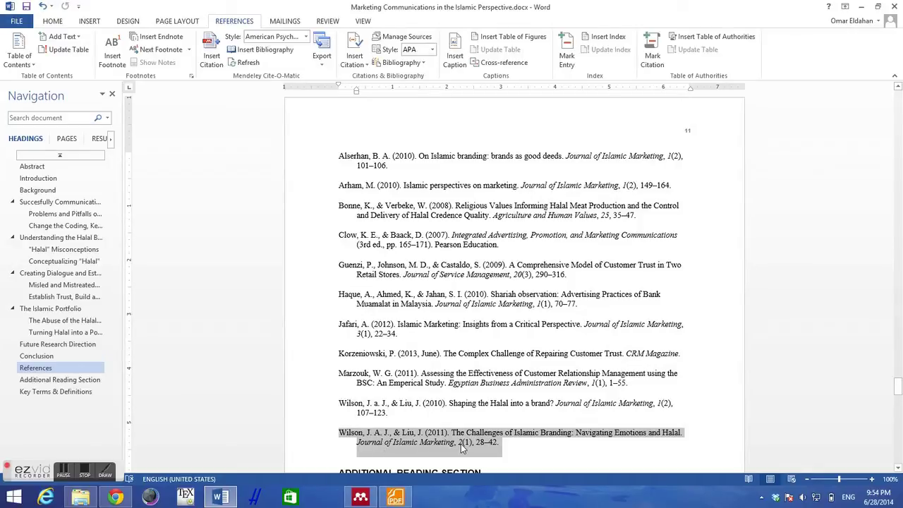
click(508, 447)
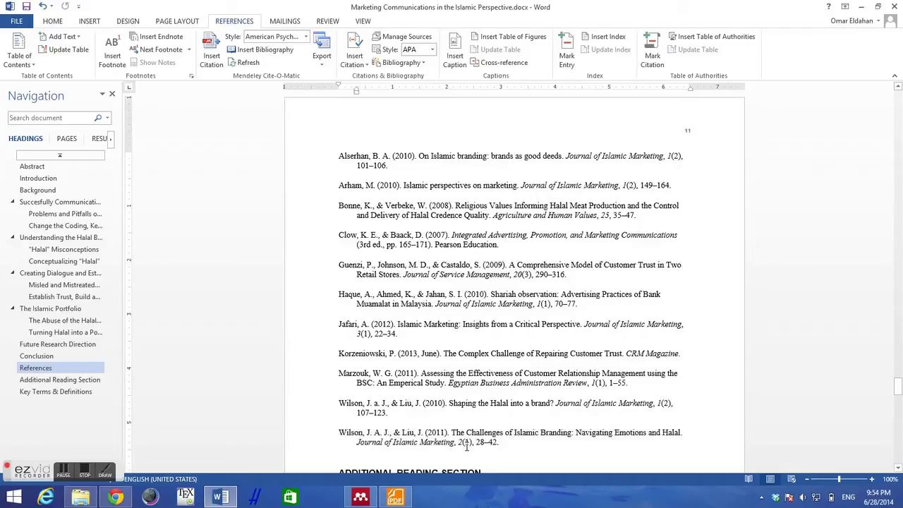
drag(517, 443, 337, 432)
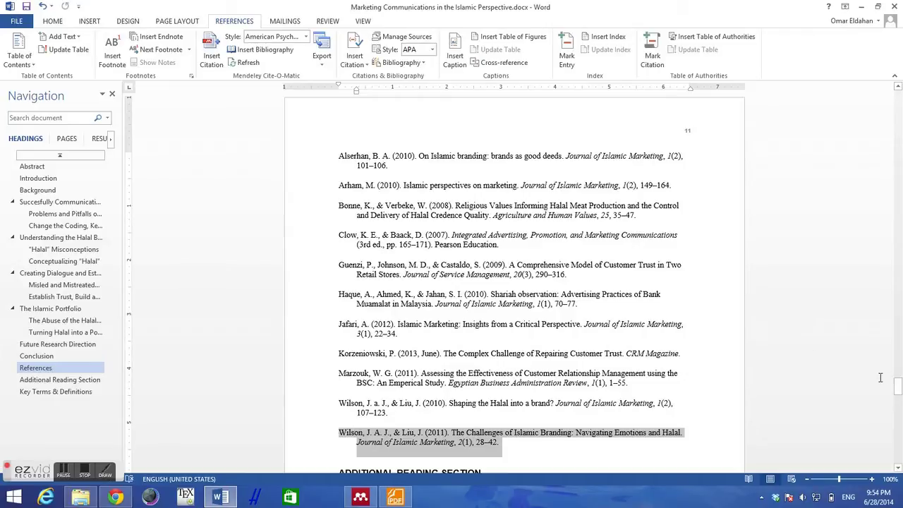
Return to the Introduction's new citation and set the Mendeley citation style to Emerald journals (Harvard).
drag(898, 384, 898, 106)
click(498, 321)
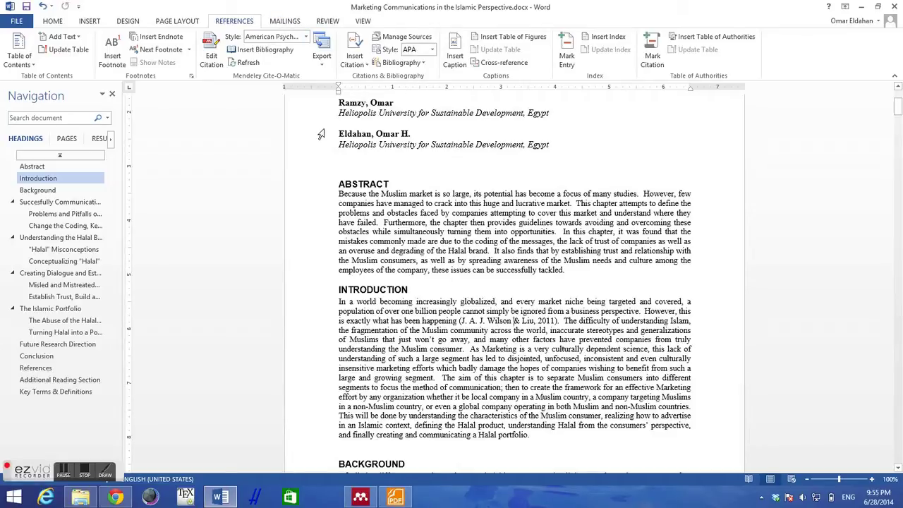
click(279, 38)
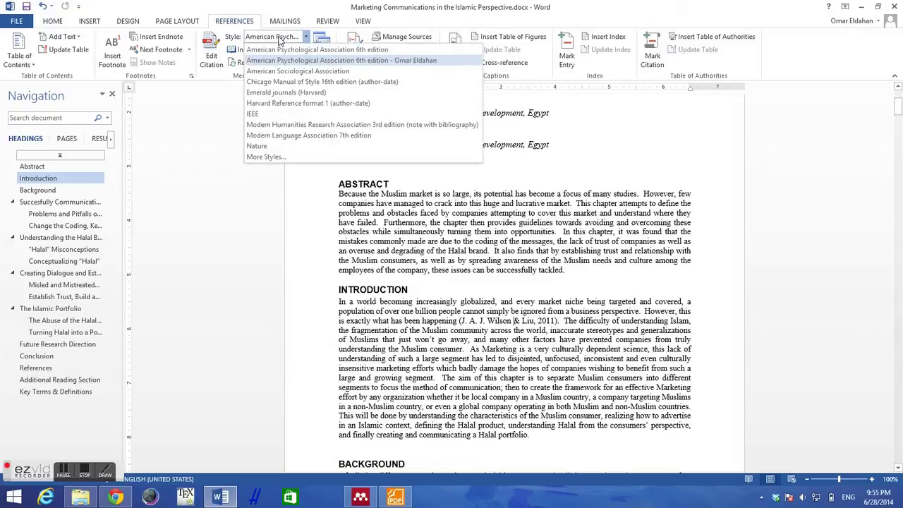
click(286, 93)
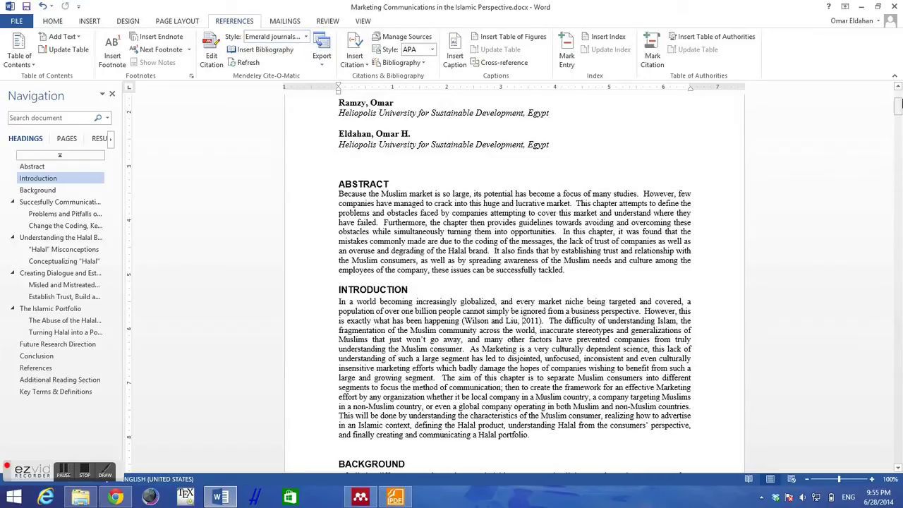
Examine how the reference list formats the volume and issue of "The Challenges of Islamic Branding" in the Emerald style.
drag(898, 106, 898, 388)
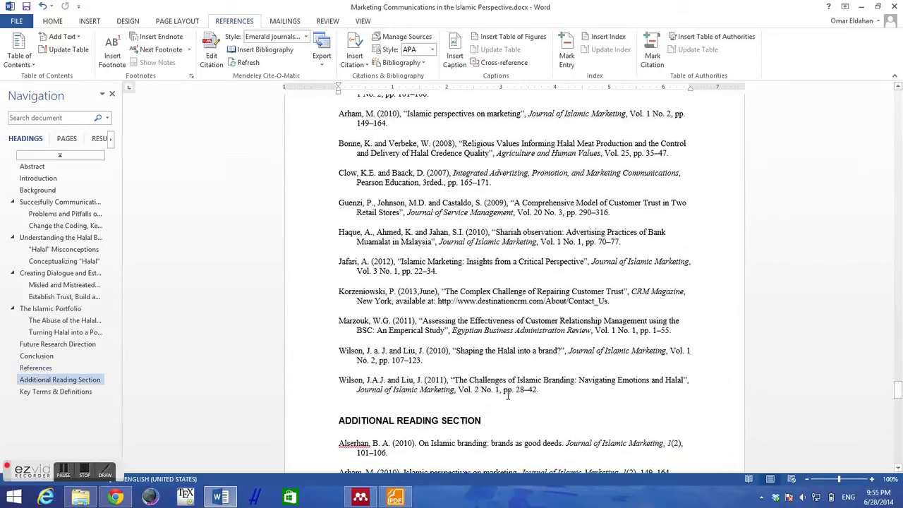
drag(456, 390, 501, 389)
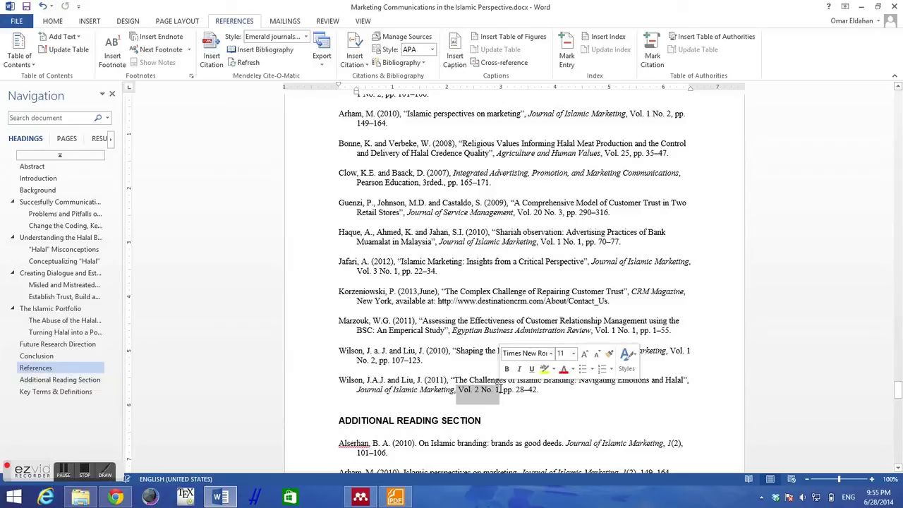
key(Right)
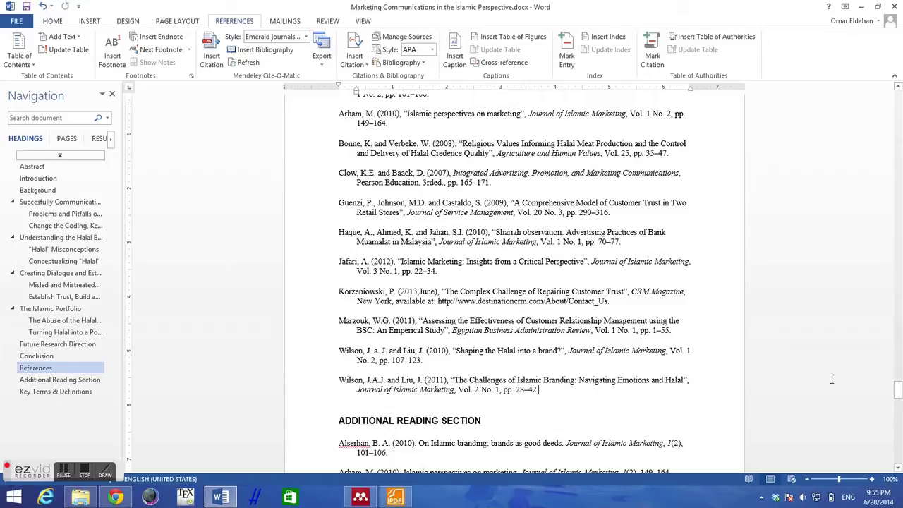
Set the Mendeley citation style to IEEE.
click(295, 39)
click(258, 113)
Examine the numbered citation [4] under Conceptualizing "Halal" and match it to entry [4] in the reference list.
drag(899, 394, 899, 244)
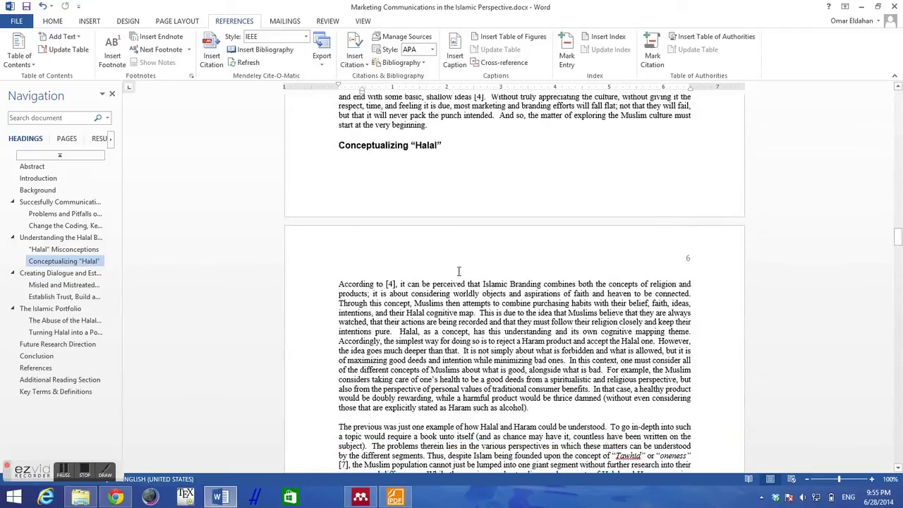
click(390, 284)
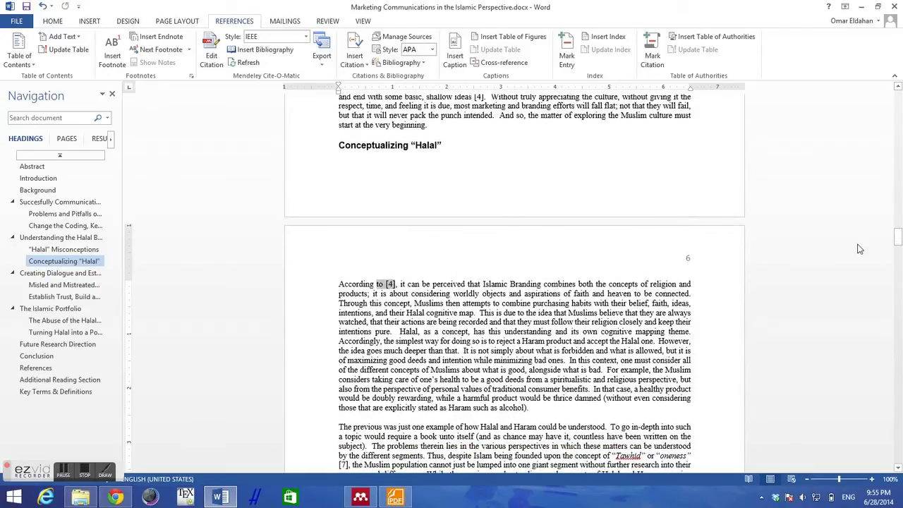
drag(899, 239, 898, 386)
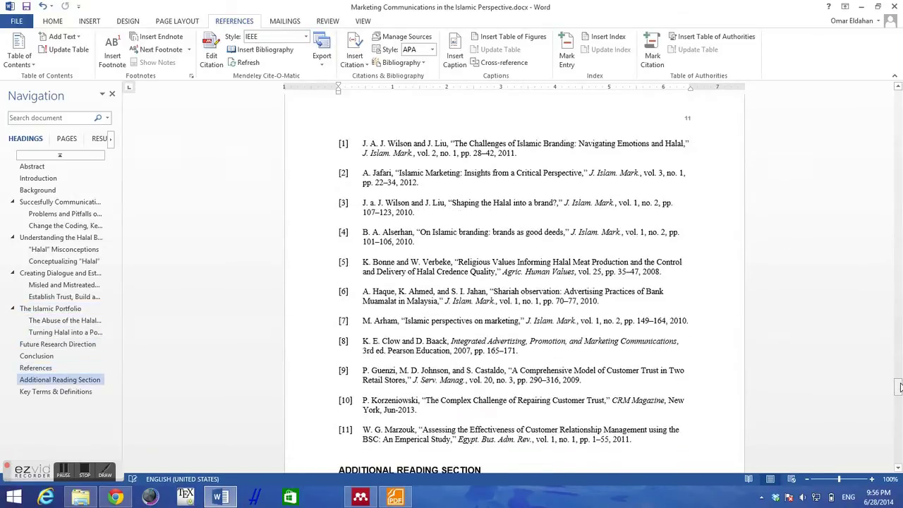
drag(417, 245, 363, 233)
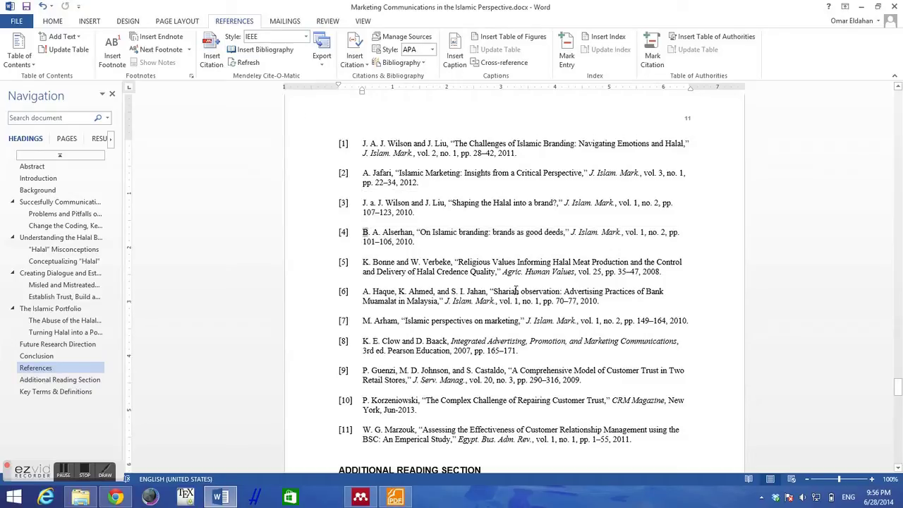
Return from the reference list to the abstract and create a new blank document.
drag(898, 384, 898, 129)
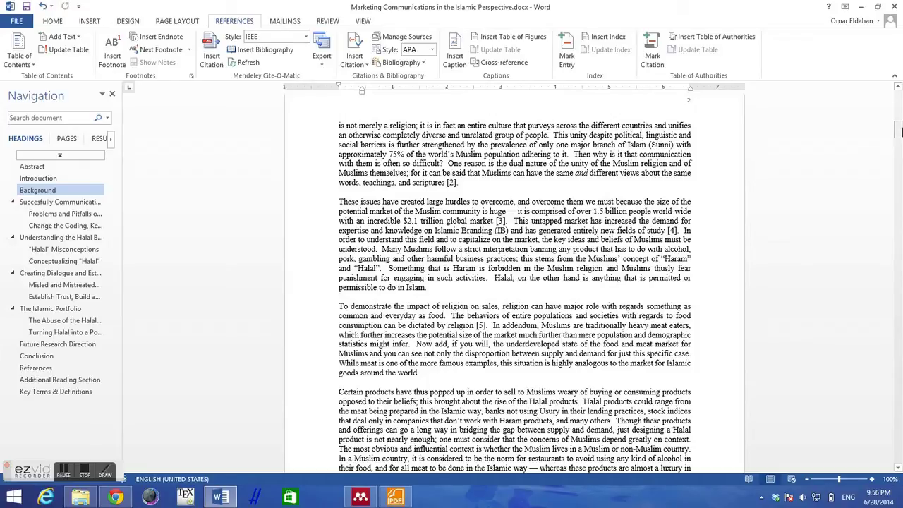
drag(898, 130, 897, 109)
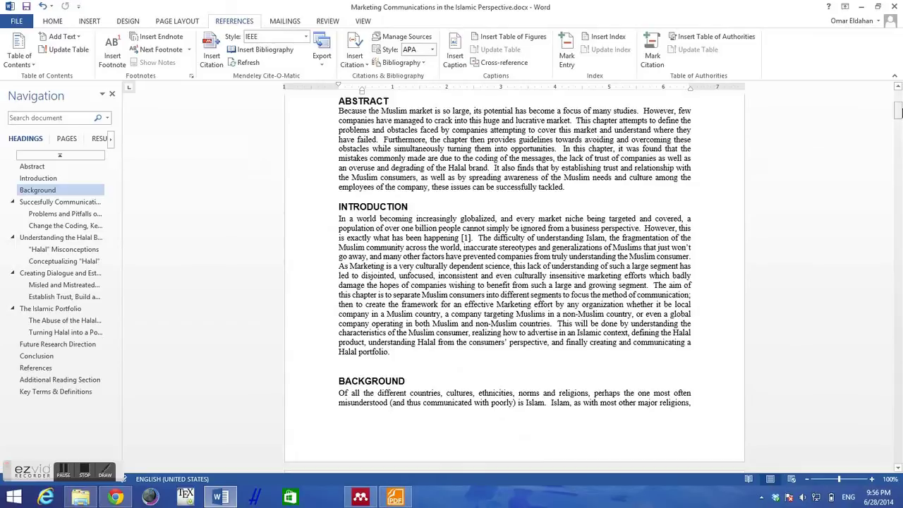
click(504, 167)
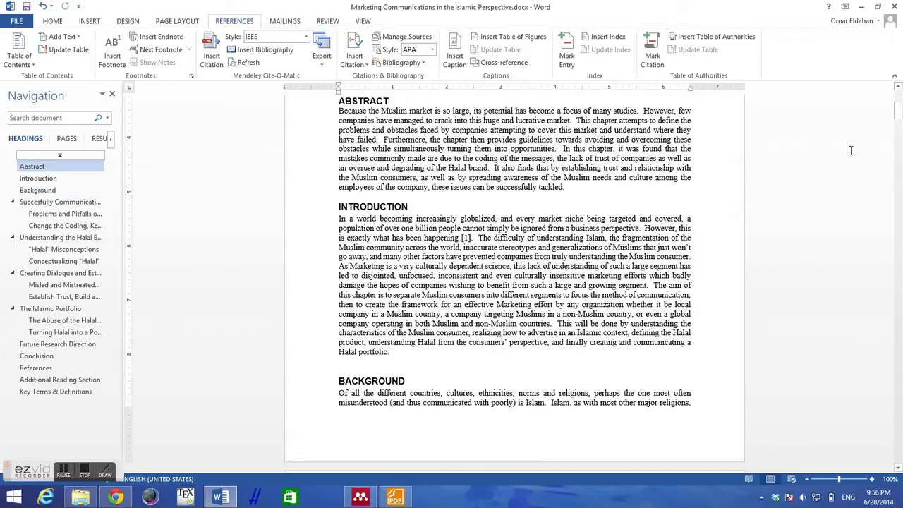
drag(897, 111, 897, 100)
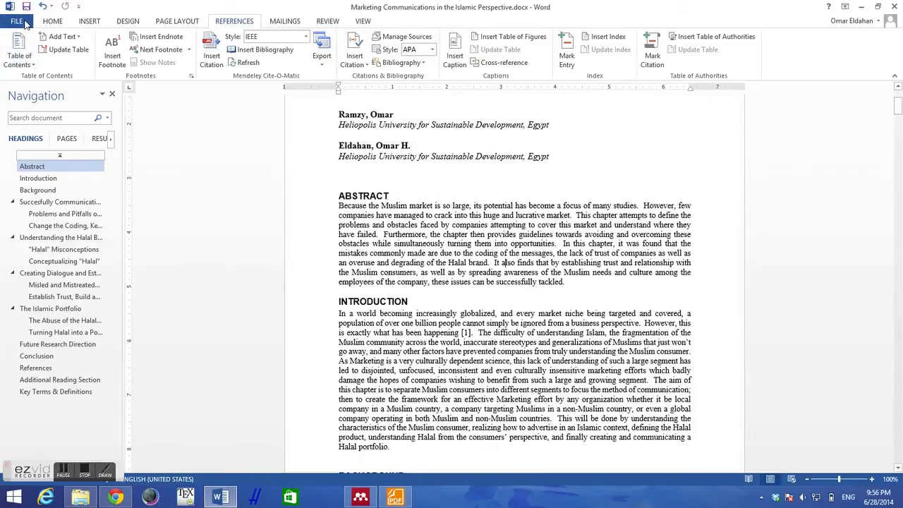
click(17, 22)
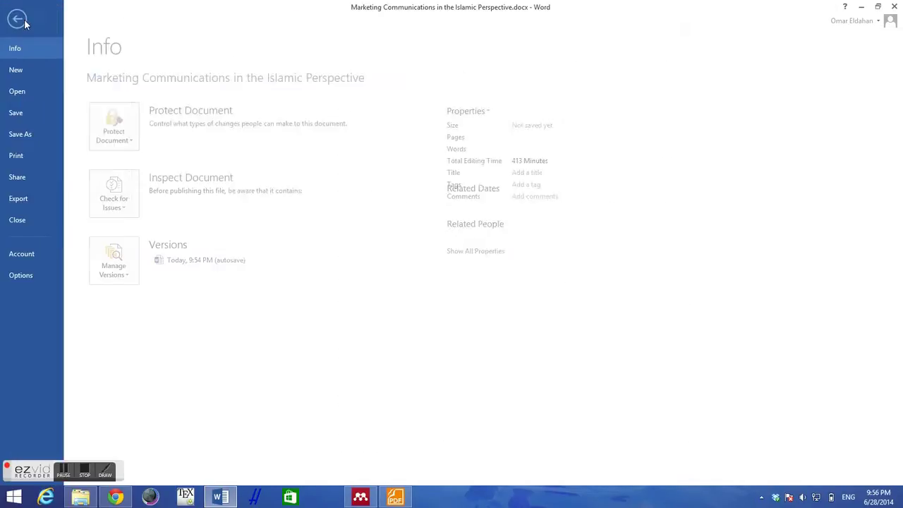
click(20, 79)
key(Escape)
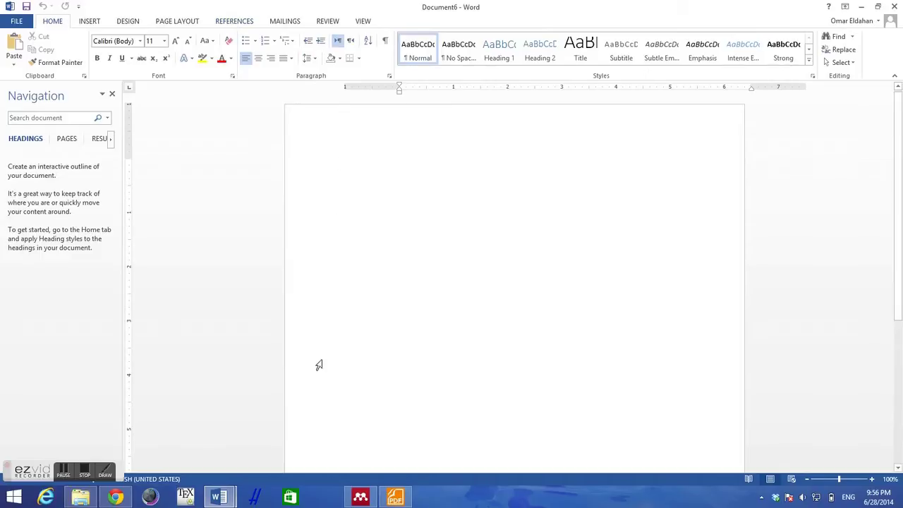
Switch to Mendeley Desktop and clear the library search so that all documents are listed.
click(360, 497)
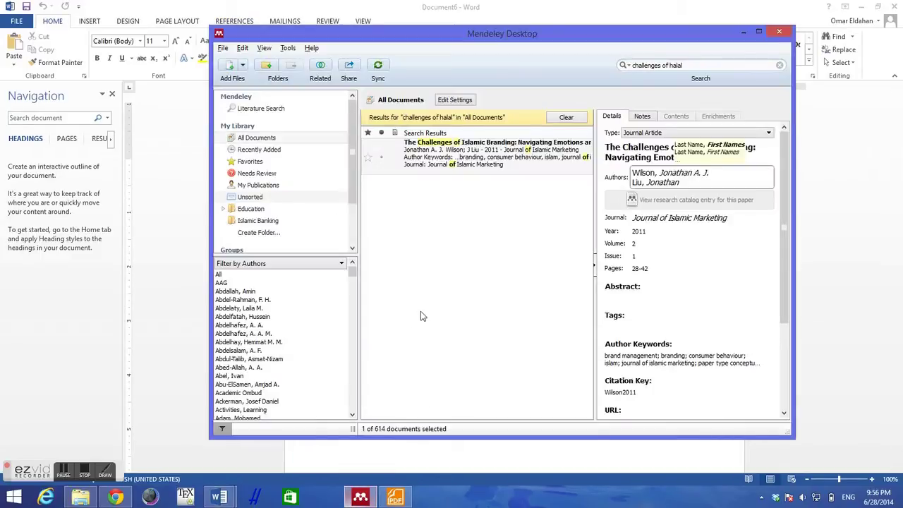
double_click(690, 64)
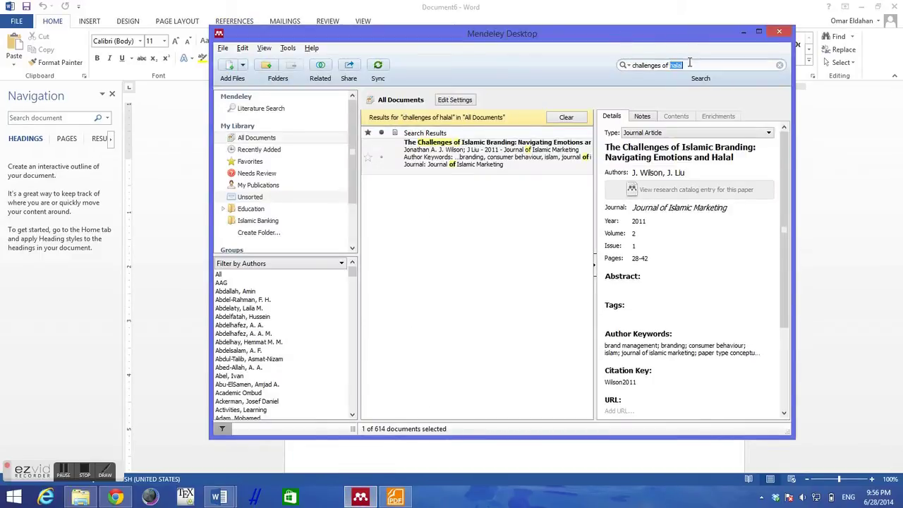
key(ctrl+a)
key(BackSpace)
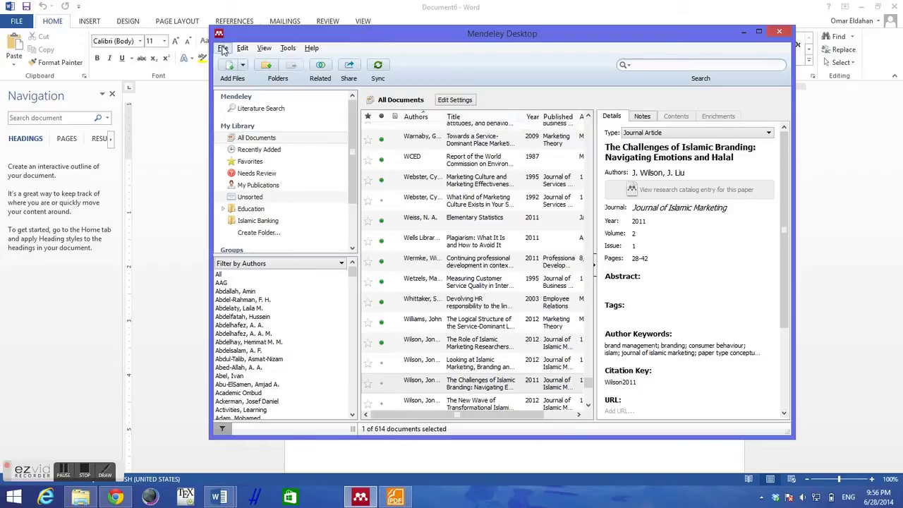
Check the MS Word plugin command in Mendeley, and return to the blank Word document to view the Mendeley citation tools.
click(287, 48)
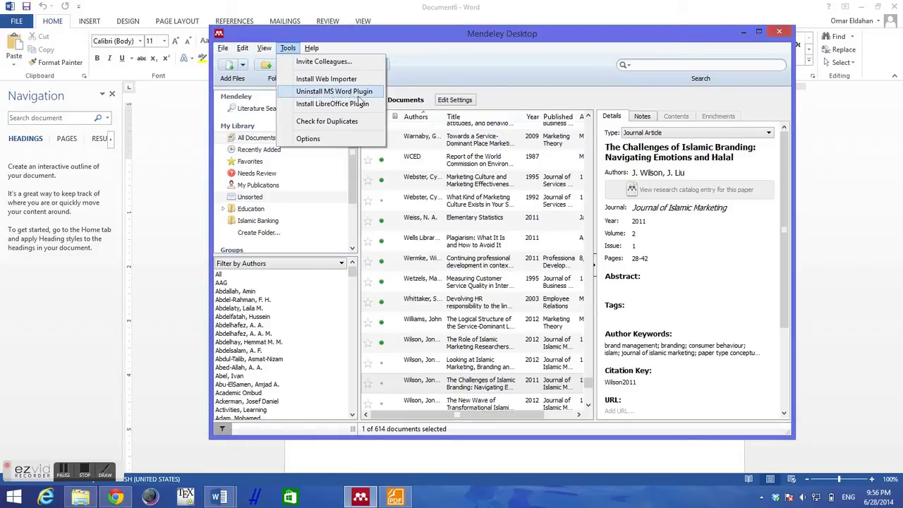
click(440, 51)
click(472, 6)
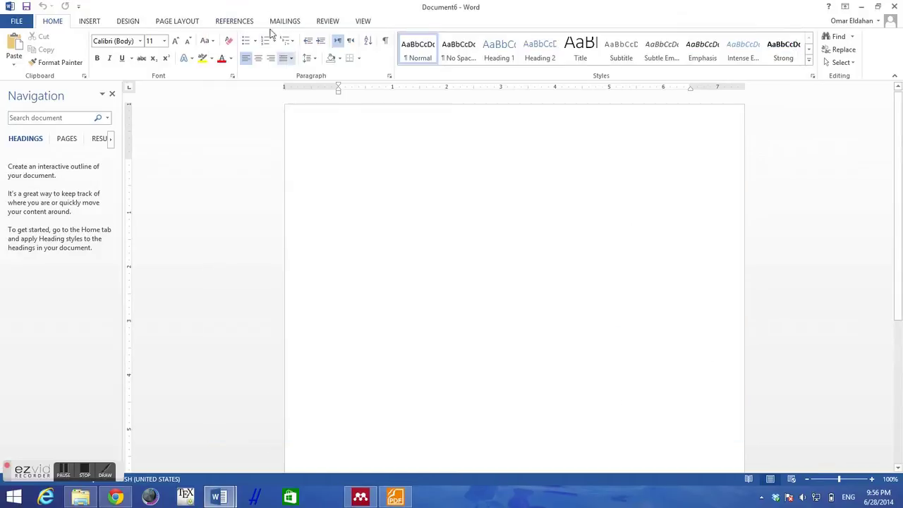
click(252, 24)
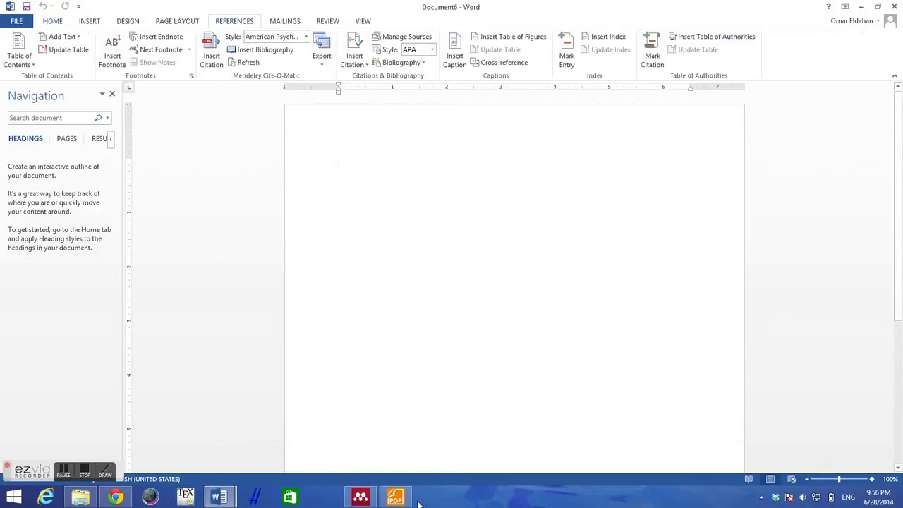
Switch to Mendeley to view its commands for adding files and entries, and return to the blank Word document.
click(361, 497)
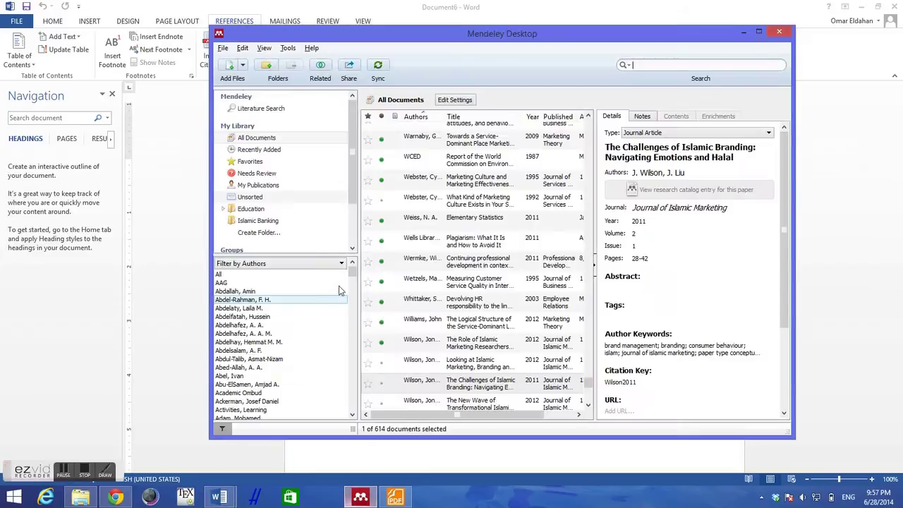
click(221, 48)
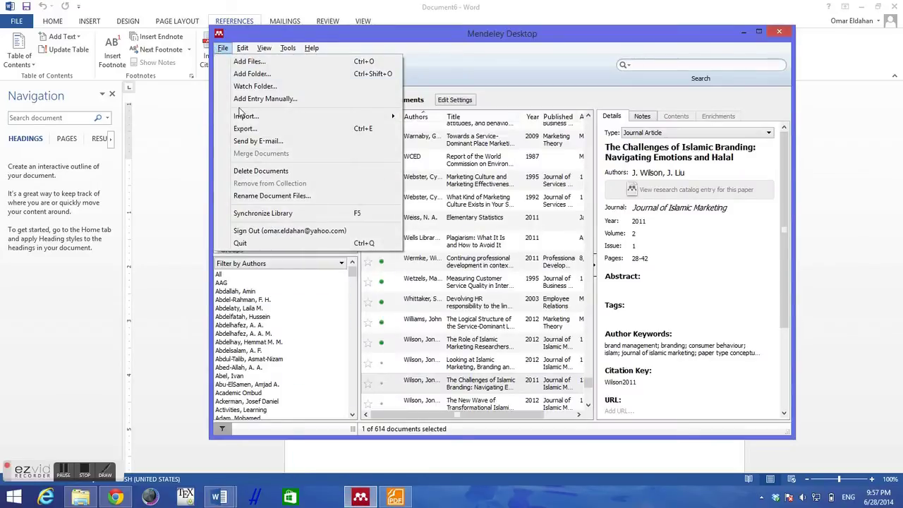
key(alt+Tab)
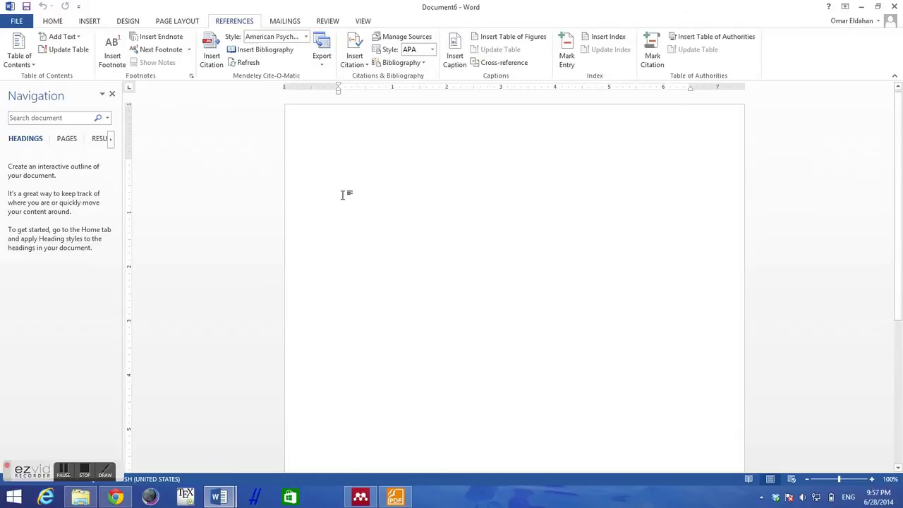
Insert a Mendeley citation of "On Islamic branding: brands as good deeds" (2010) at the start of the blank document.
click(216, 50)
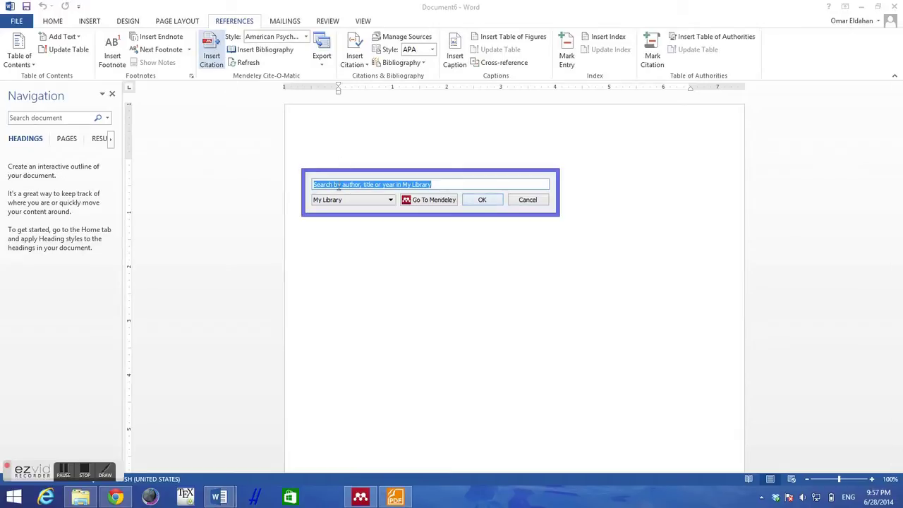
text(alsher)
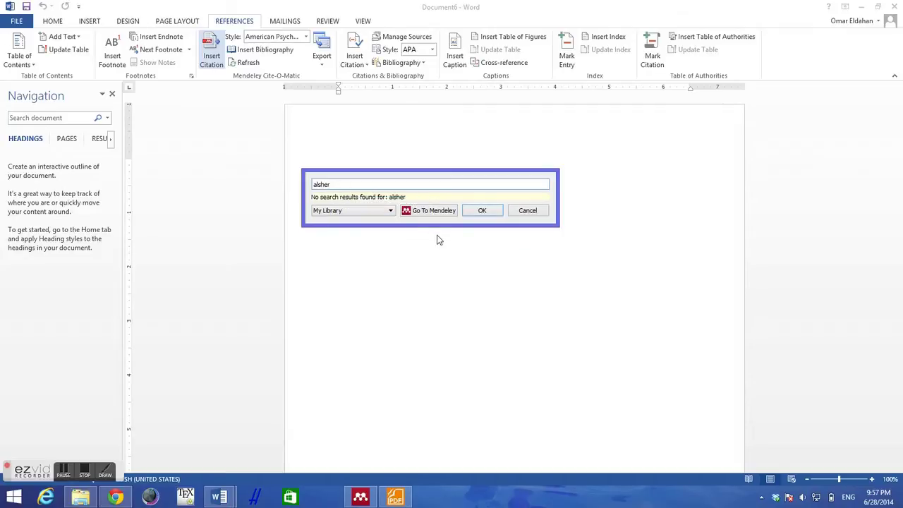
text(=)
key(BackSpace)
key(BackSpace)
key(BackSpace)
key(BackSpace)
text(er)
click(426, 204)
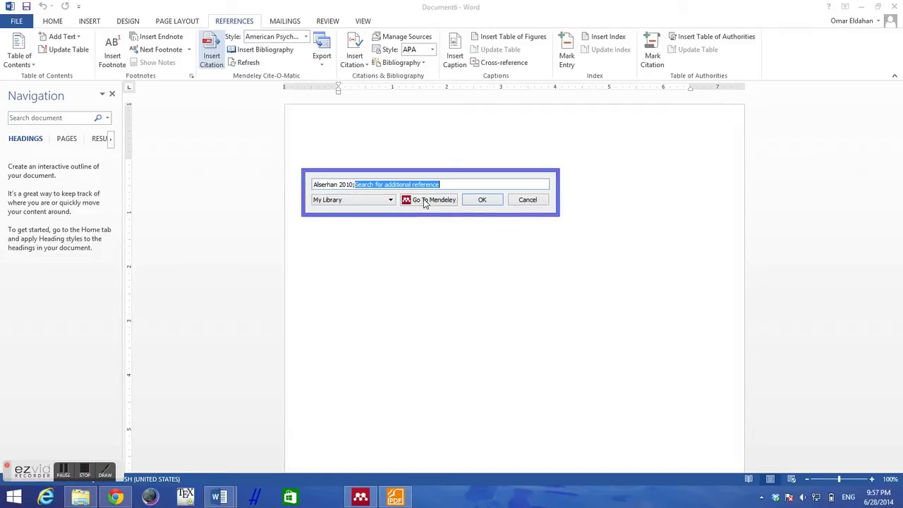
click(475, 200)
Insert the Mendeley bibliography a few lines below the citation.
key(Return)
key(Return)
key(Return)
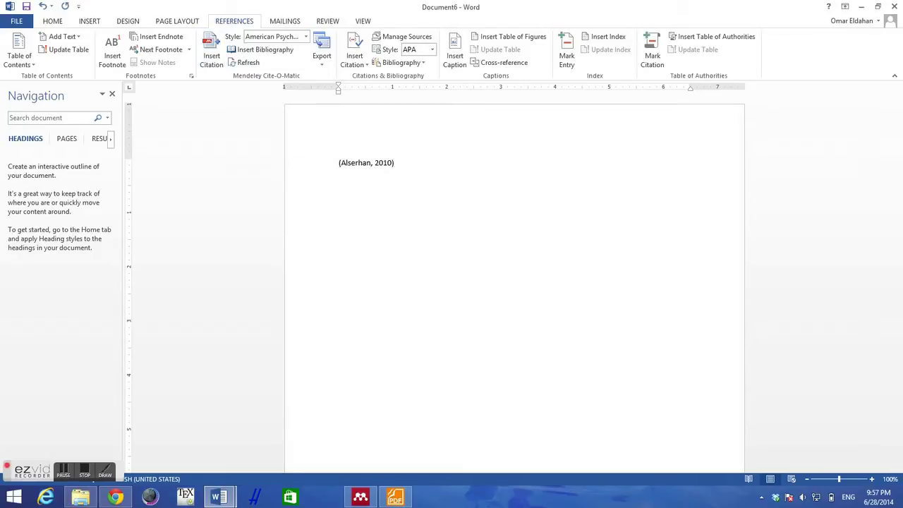
click(262, 51)
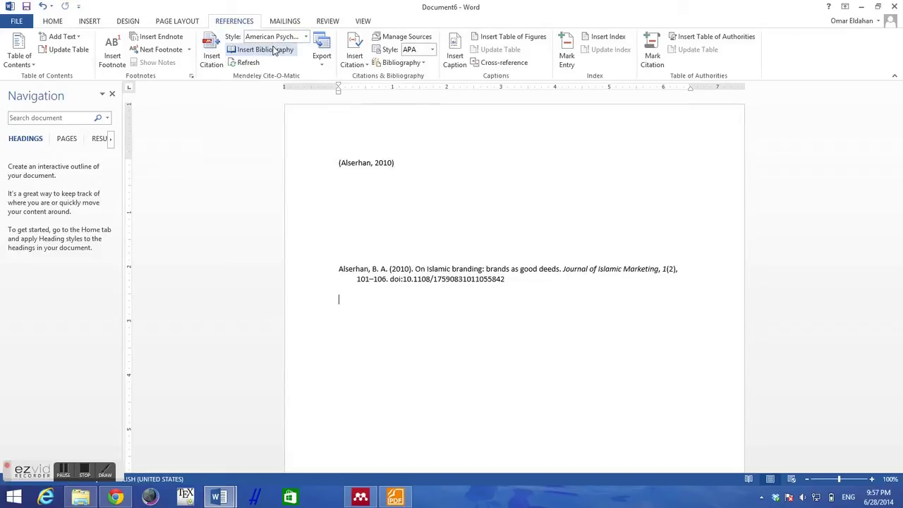
Add the filler text "weljflksadjflksajdf" after the citation, followed by a second citation of "On Islamic branding: brands as good deeds".
click(423, 169)
text(weljflksadjflksajdf)
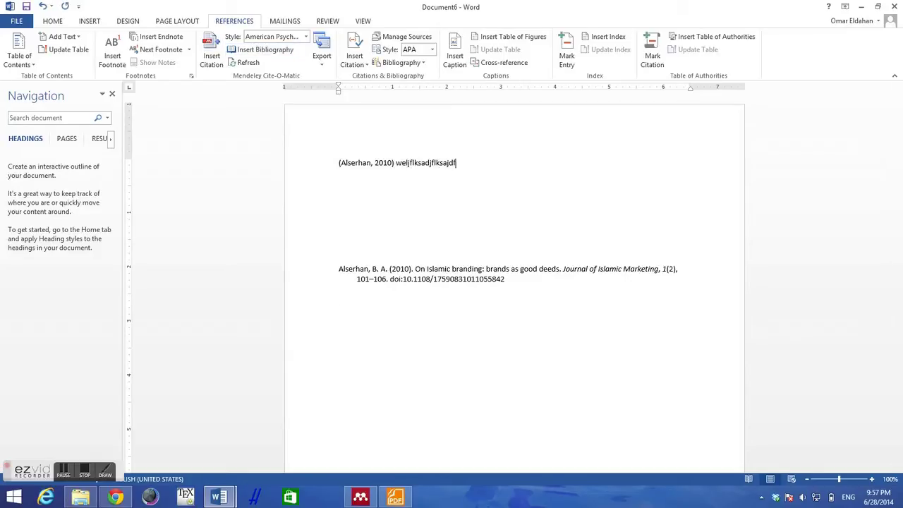
click(211, 59)
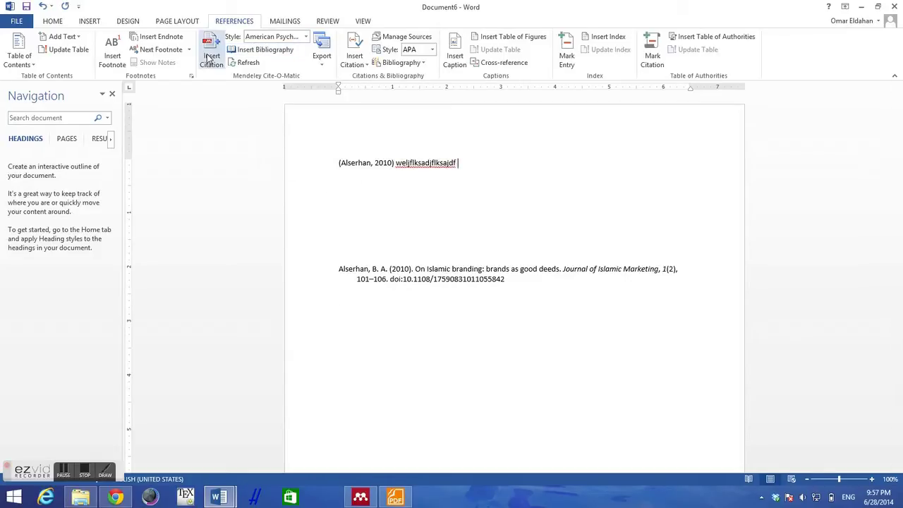
text(alserha)
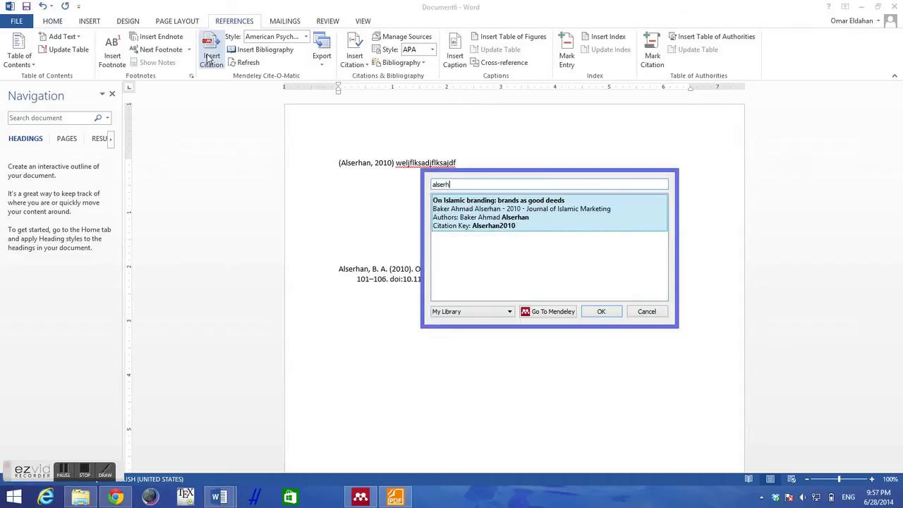
click(538, 224)
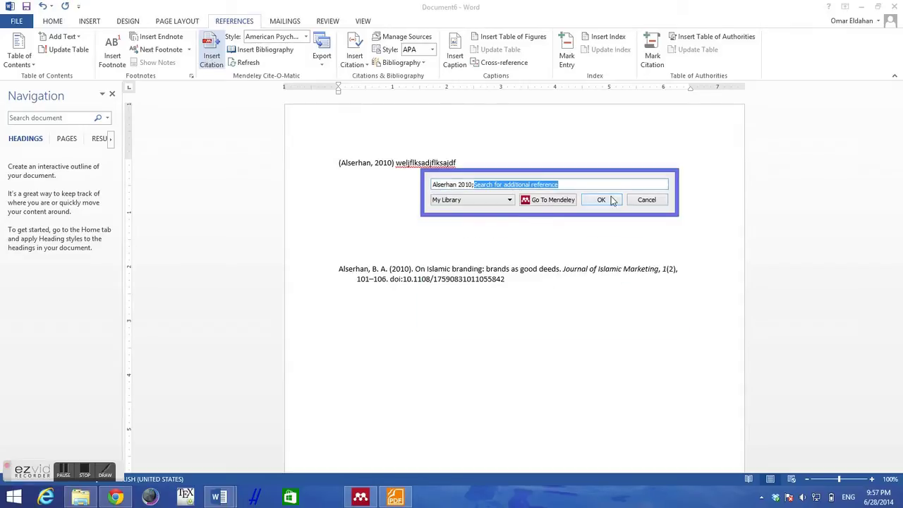
click(603, 200)
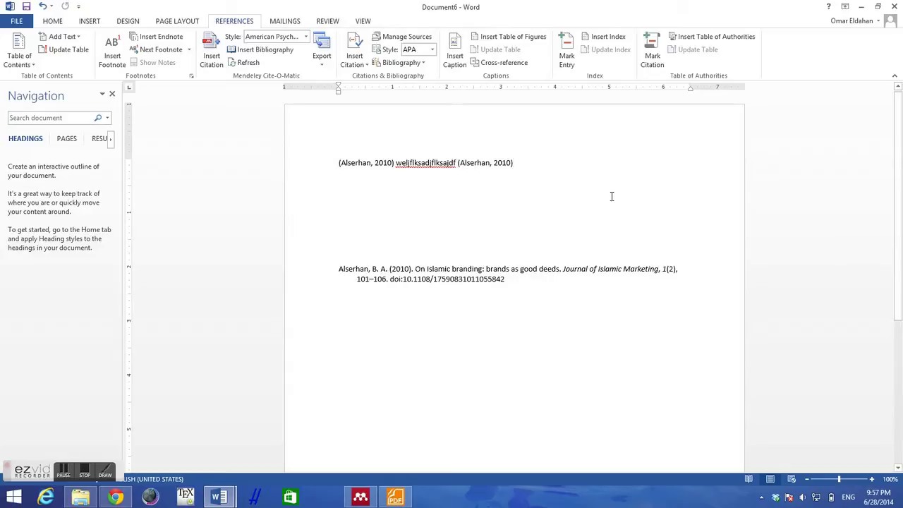
Delete the line containing both citations and the filler text, and refresh the Mendeley bibliography.
click(530, 284)
drag(522, 164, 296, 164)
key(Delete)
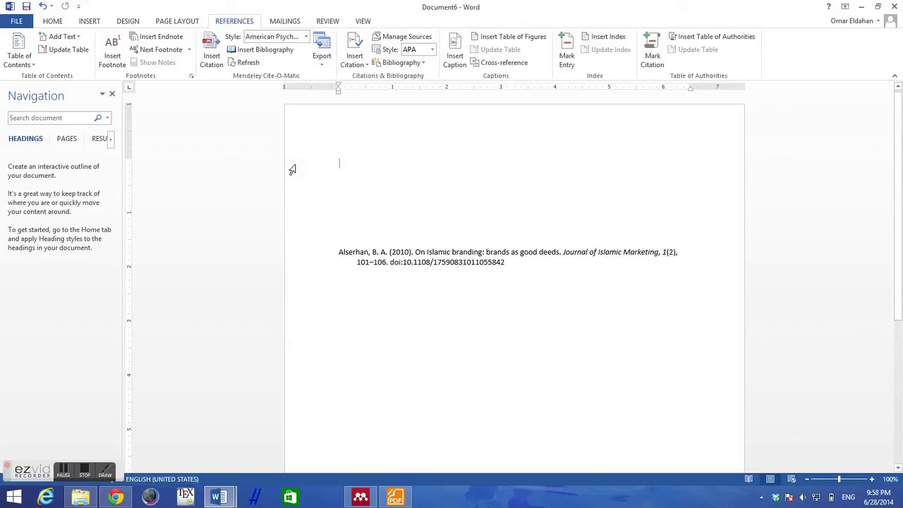
click(252, 67)
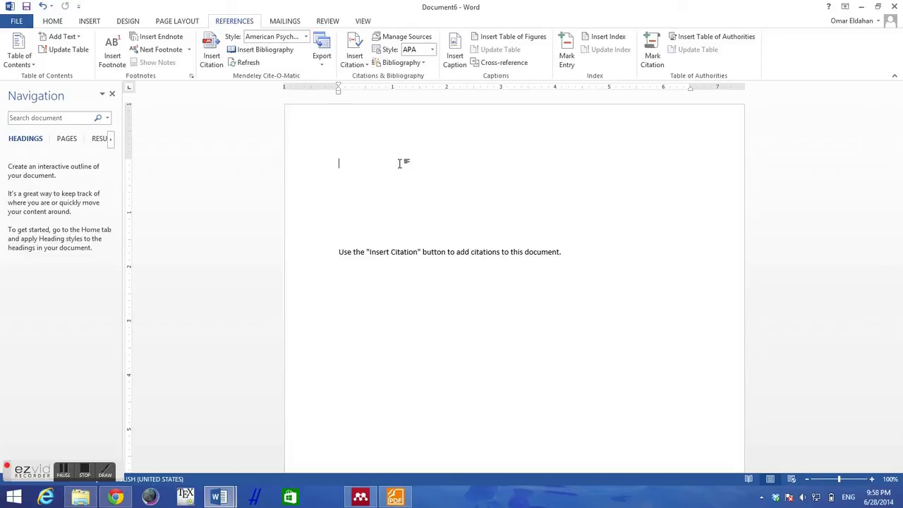
Switch to Mendeley and view the details of entries near the start of the library, including "Motivation and demotivation of teachers in primary schools".
click(362, 498)
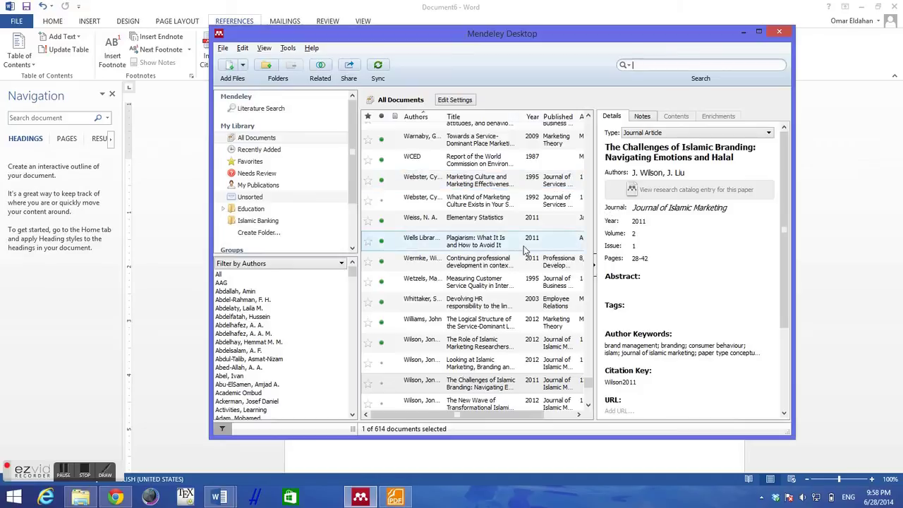
drag(589, 379, 599, 127)
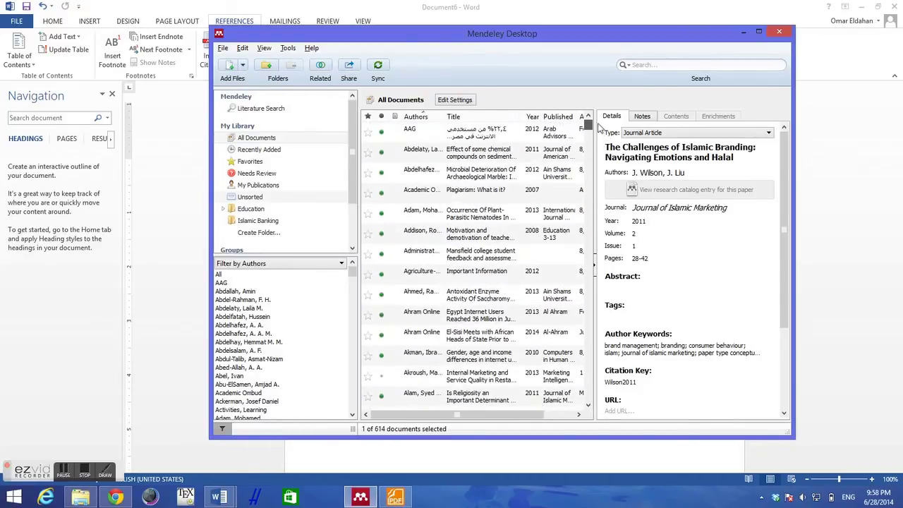
click(477, 215)
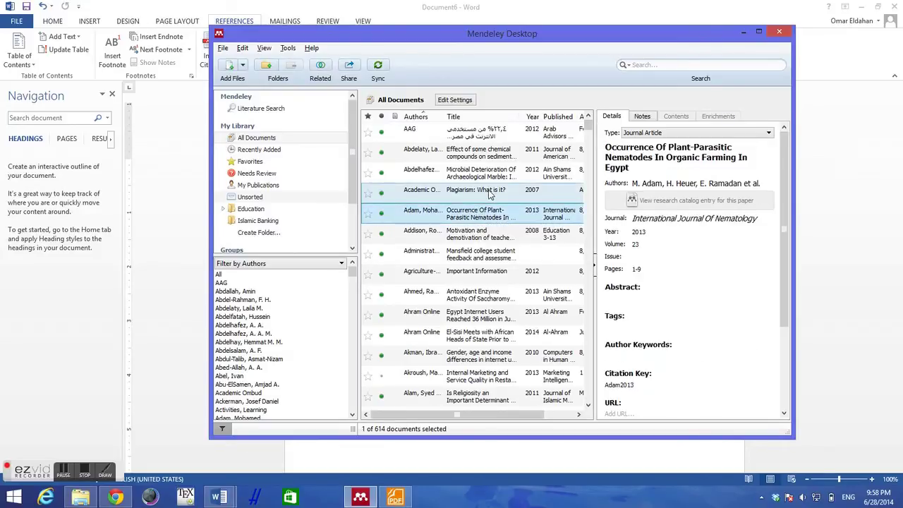
click(489, 195)
click(497, 234)
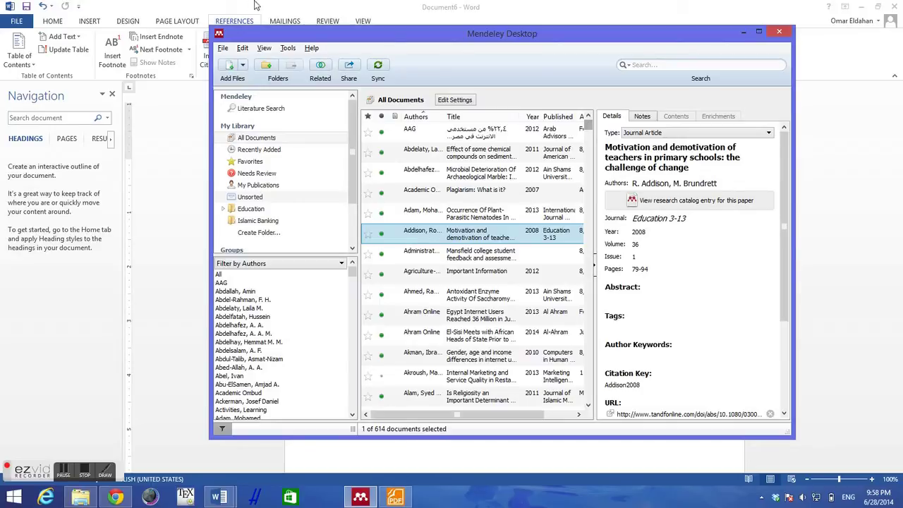
View the blank manual-entry form for a journal article in Mendeley, close it without saving, and return to the Word document.
click(222, 48)
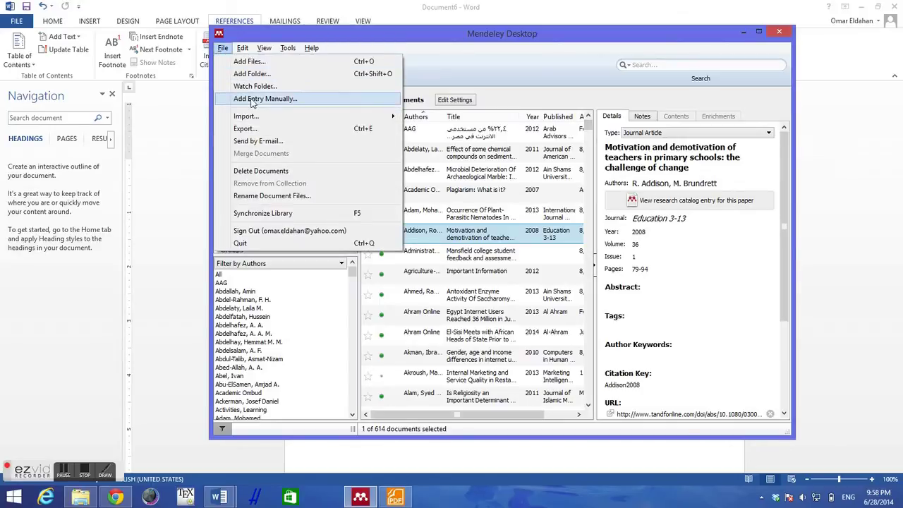
click(251, 99)
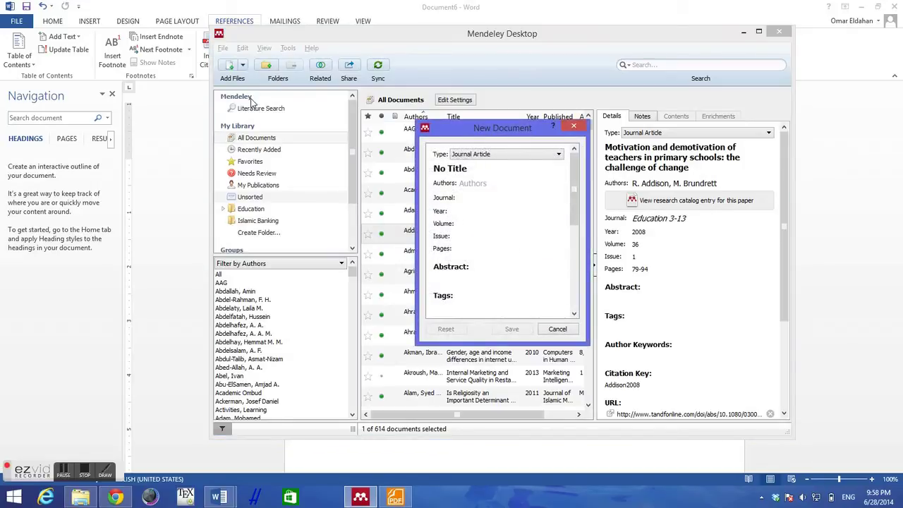
click(559, 330)
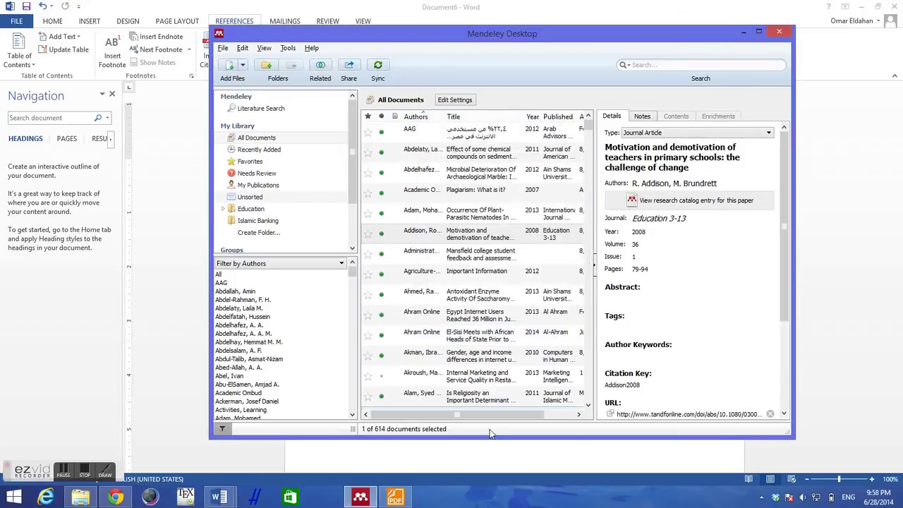
click(514, 454)
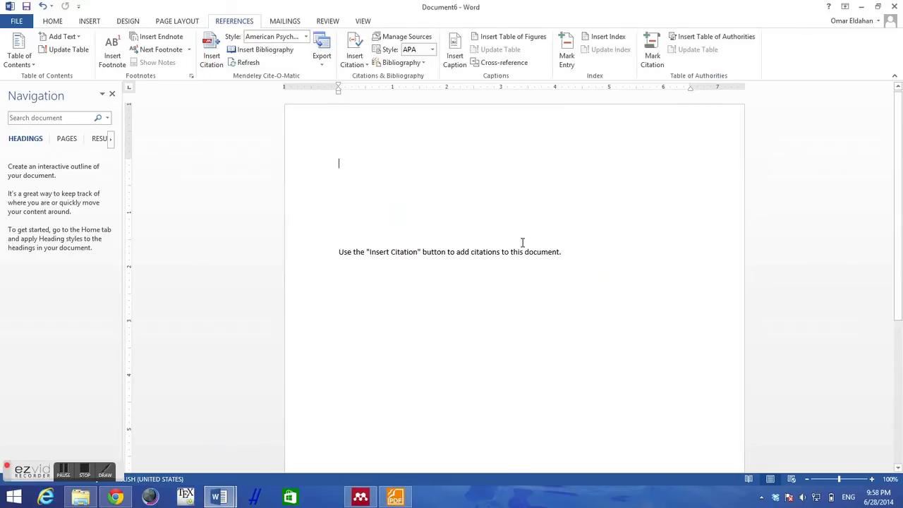
Switch to Mendeley, look through the library list and the Tools commands, and return to the Word document.
click(358, 498)
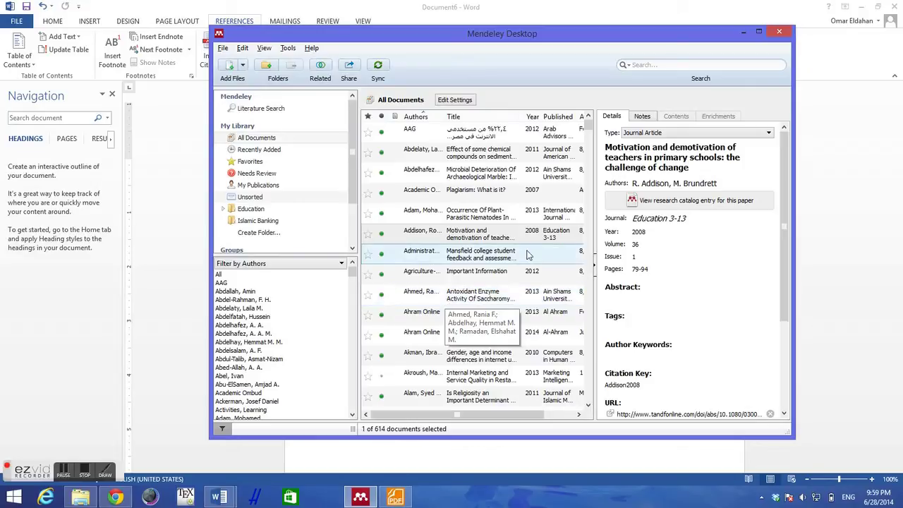
click(587, 131)
mouse_move(580, 144)
mouse_down()
mouse_move(592, 210)
mouse_move(589, 128)
mouse_up()
click(242, 48)
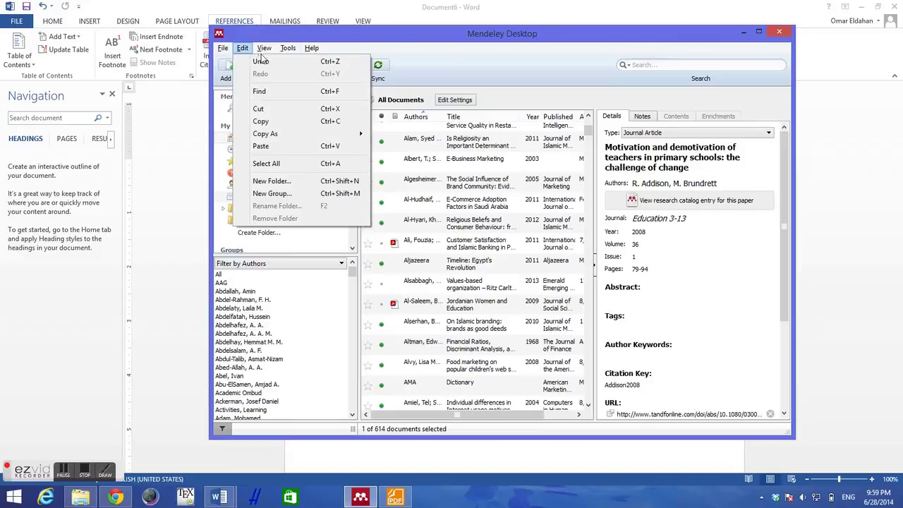
mouse_move(286, 49)
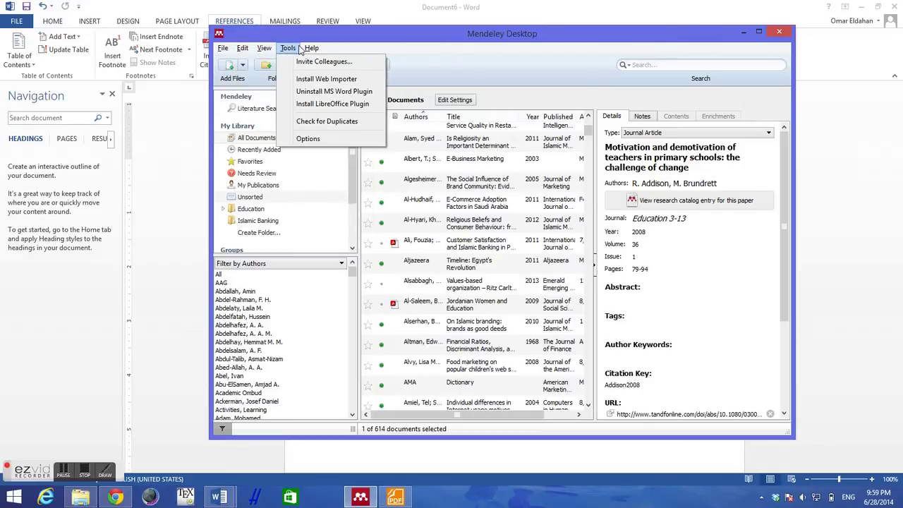
click(433, 39)
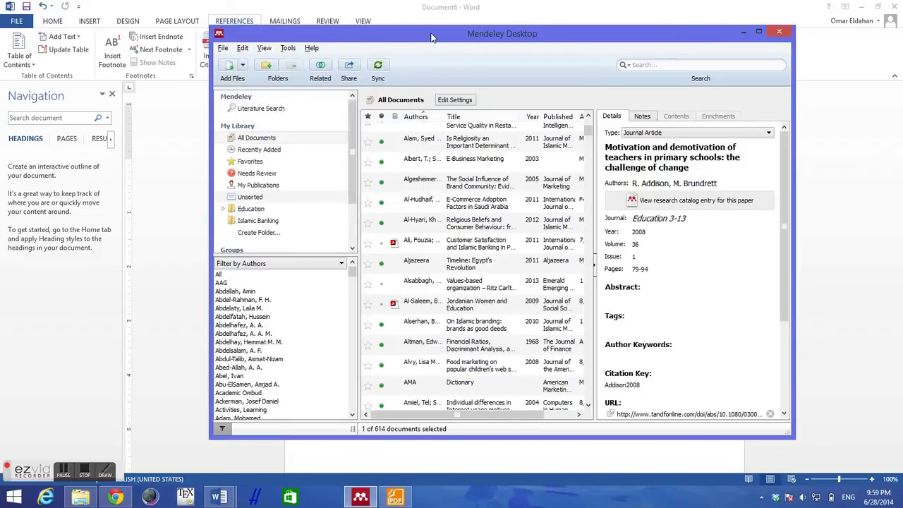
click(744, 32)
double_click(501, 189)
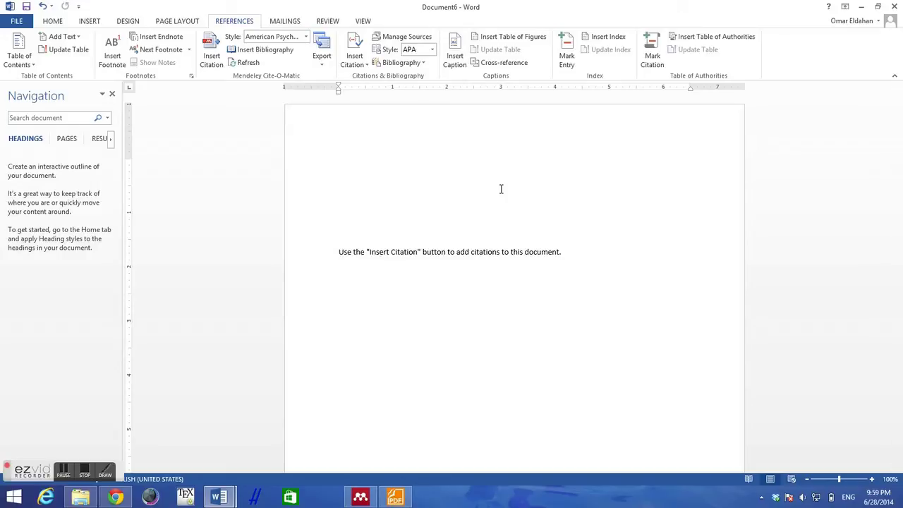
key(ctrl+z)
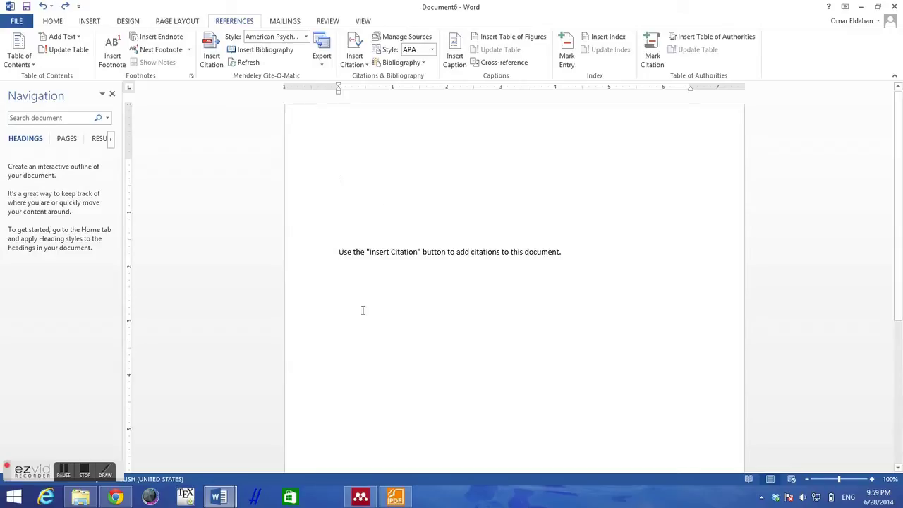
Switch to Mendeley and view the MS Word plugin command, the manual-entry command and the document types offered for the selected article.
mouse_move(360, 497)
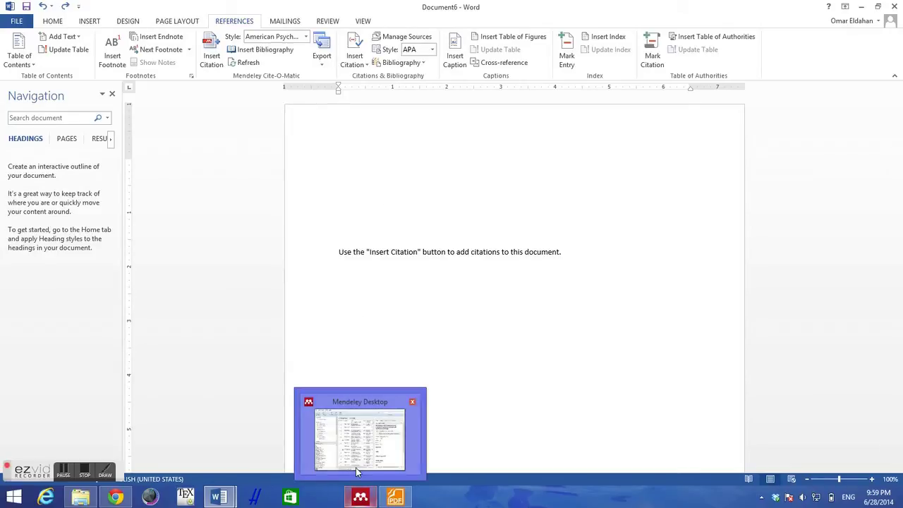
mouse_move(356, 471)
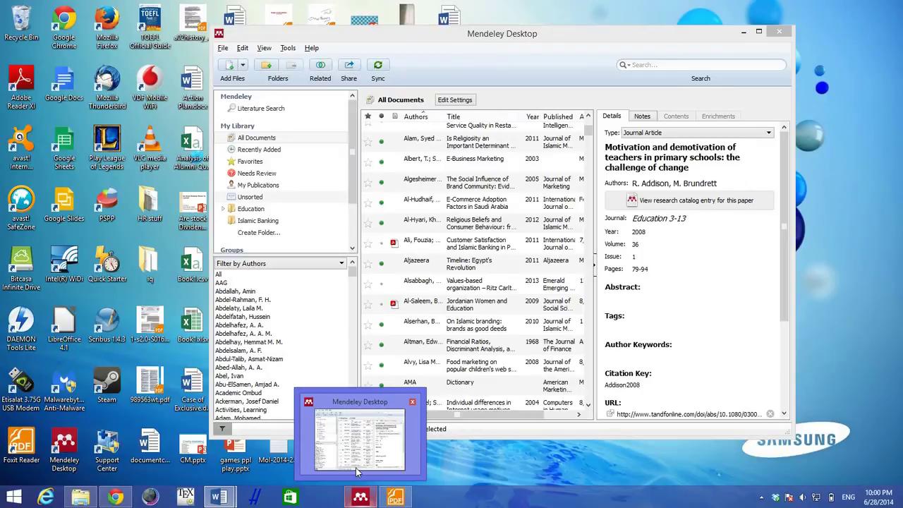
click(356, 472)
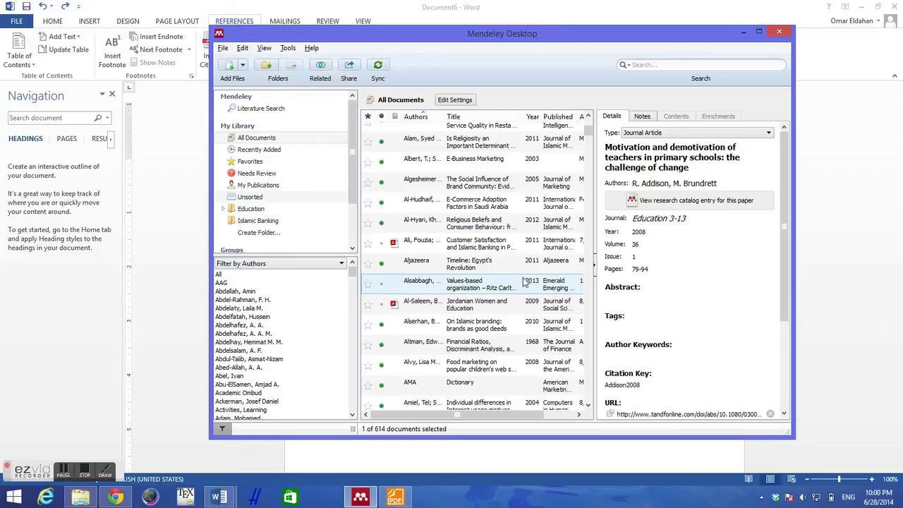
click(288, 48)
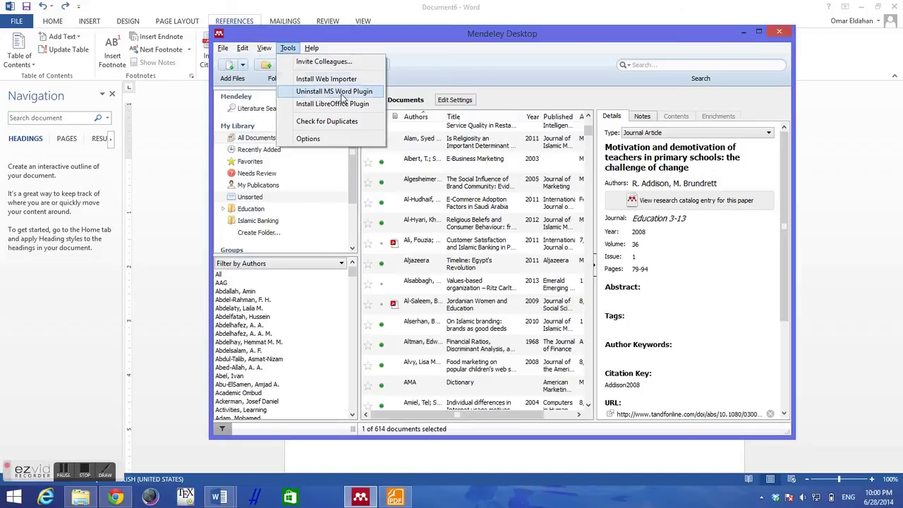
click(223, 48)
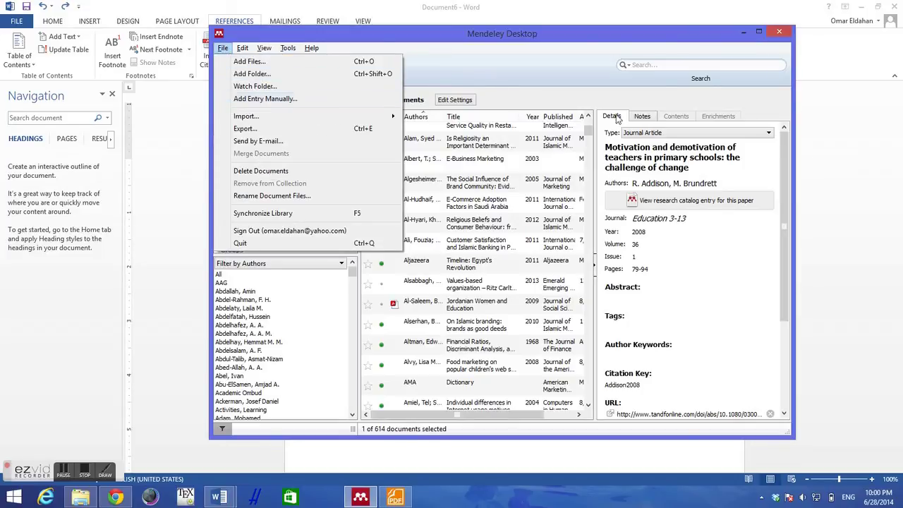
click(661, 133)
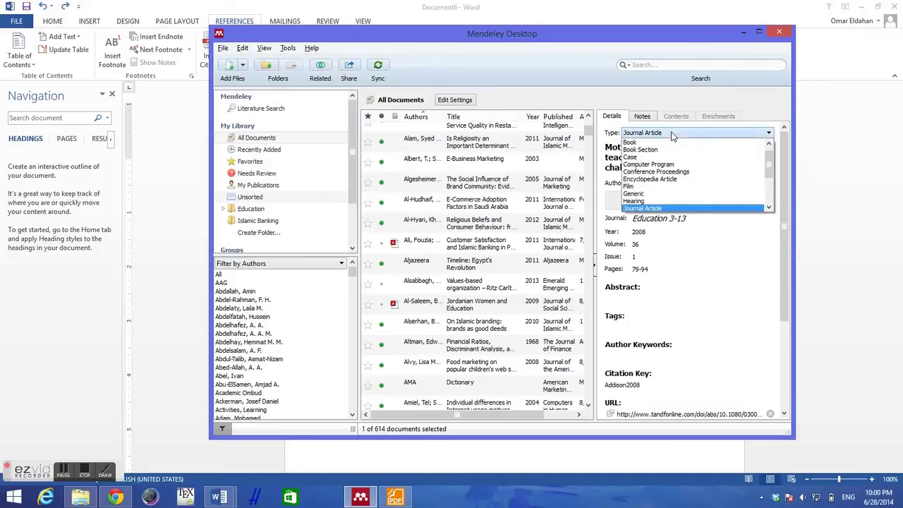
click(672, 134)
View the blank manual-entry form, cancel it without saving, and go back to the Word document.
click(223, 48)
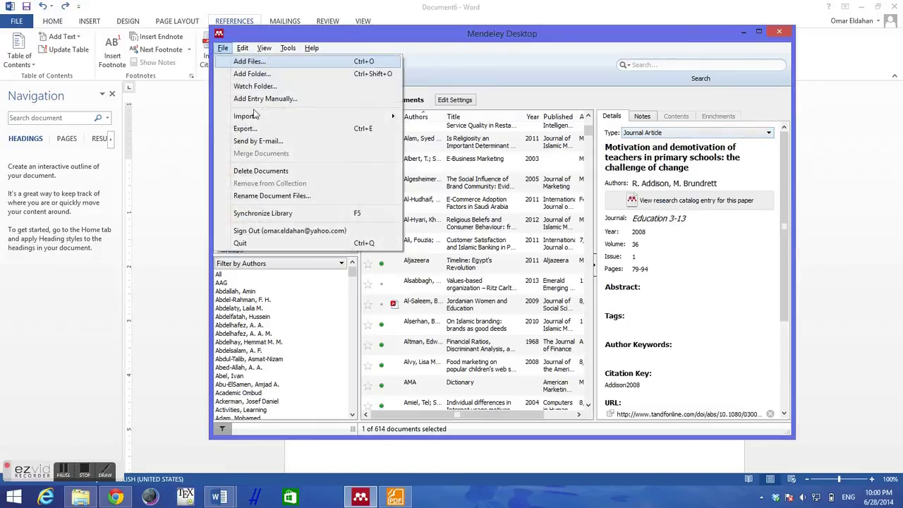
click(267, 96)
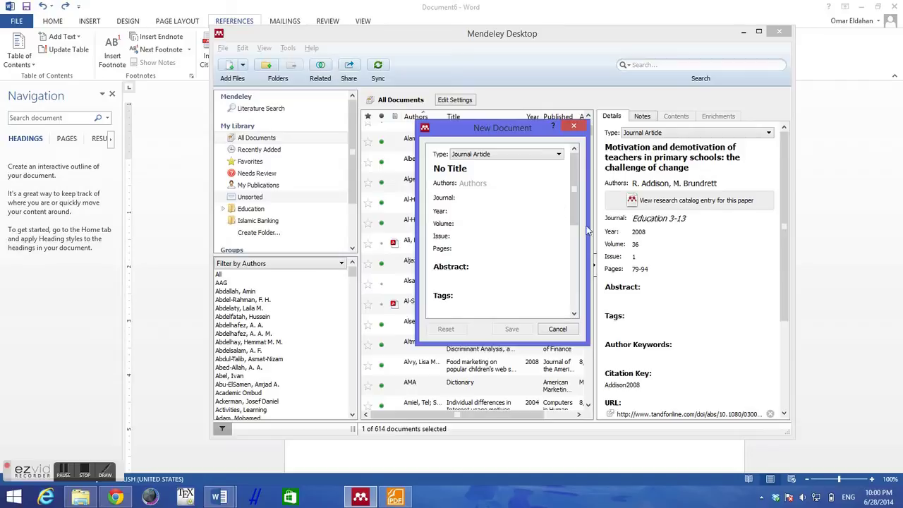
click(558, 329)
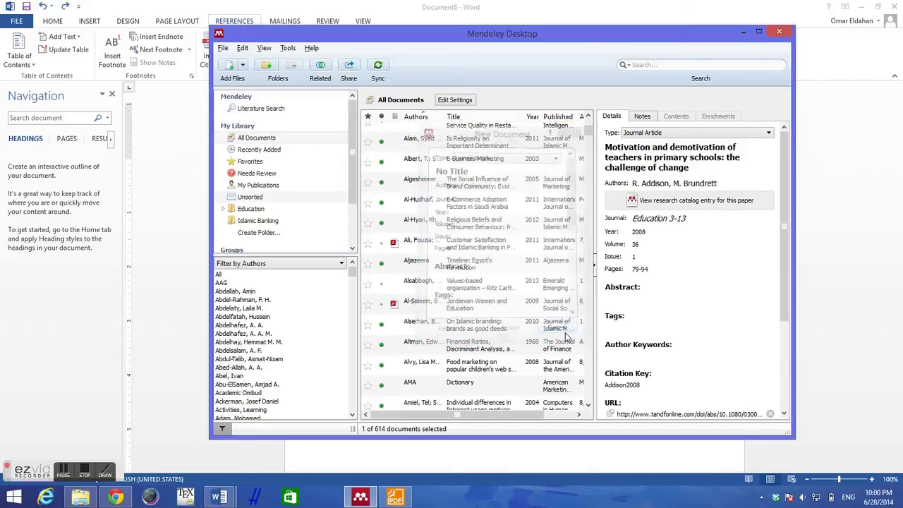
click(219, 497)
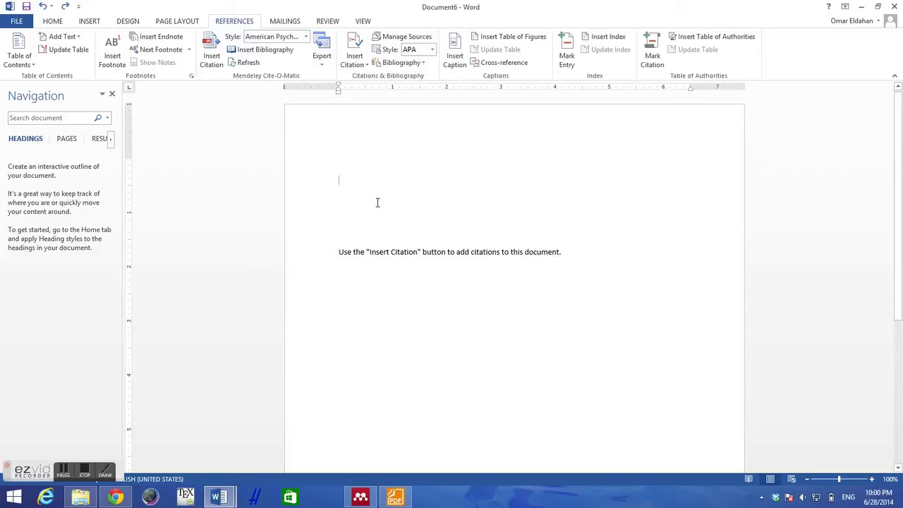
click(389, 331)
Switch to Mendeley and change the type of "Motivation and demotivation of teachers in primary schools" to Book.
click(360, 497)
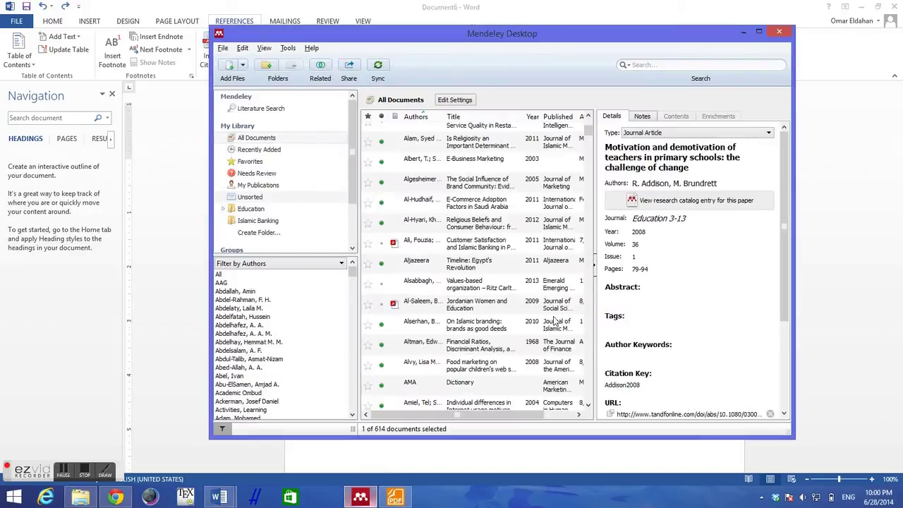
click(725, 134)
scroll(768, 160, up, 3)
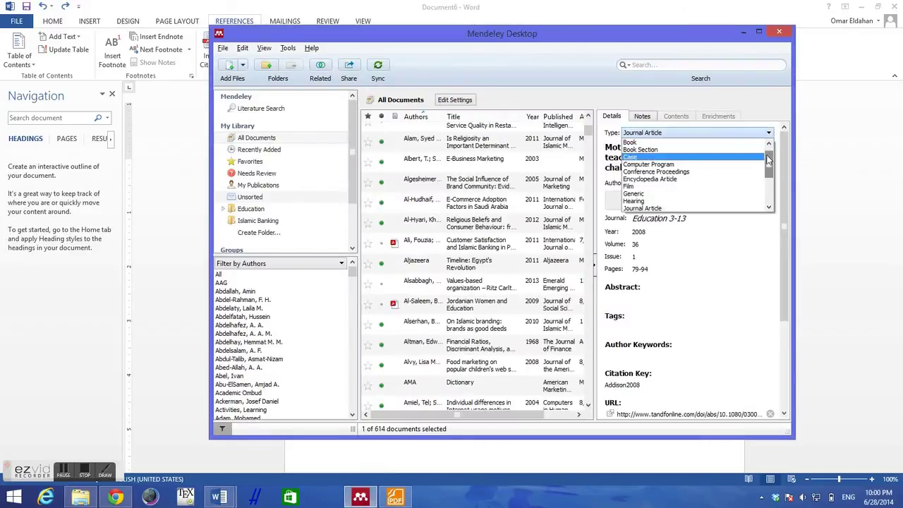
scroll(768, 159, down, 2)
scroll(769, 160, up, 2)
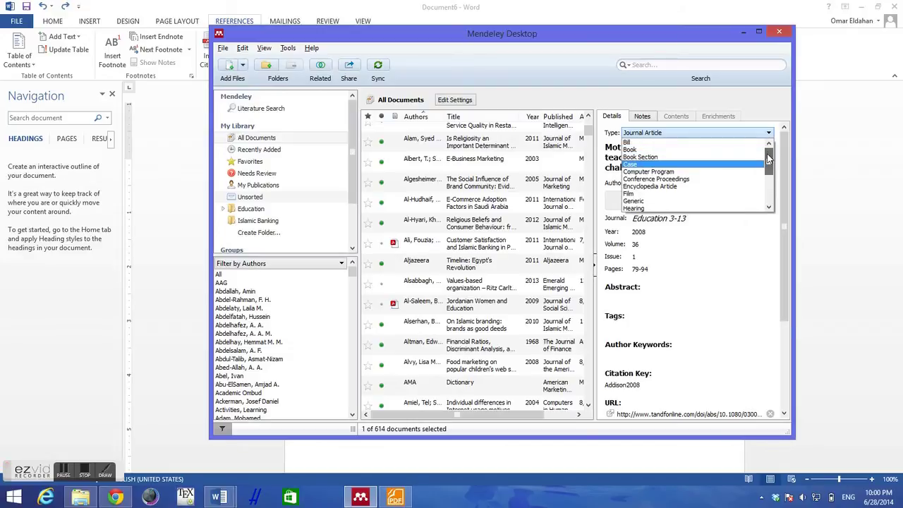
click(714, 151)
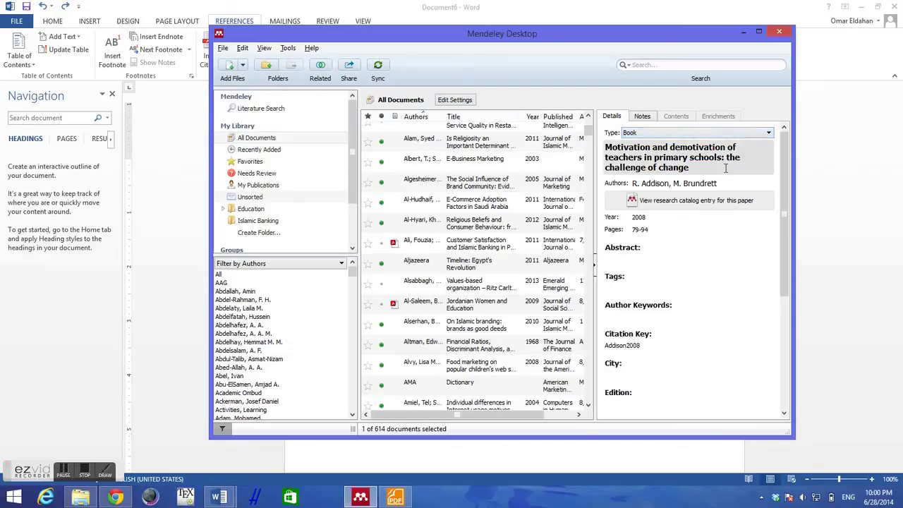
click(710, 149)
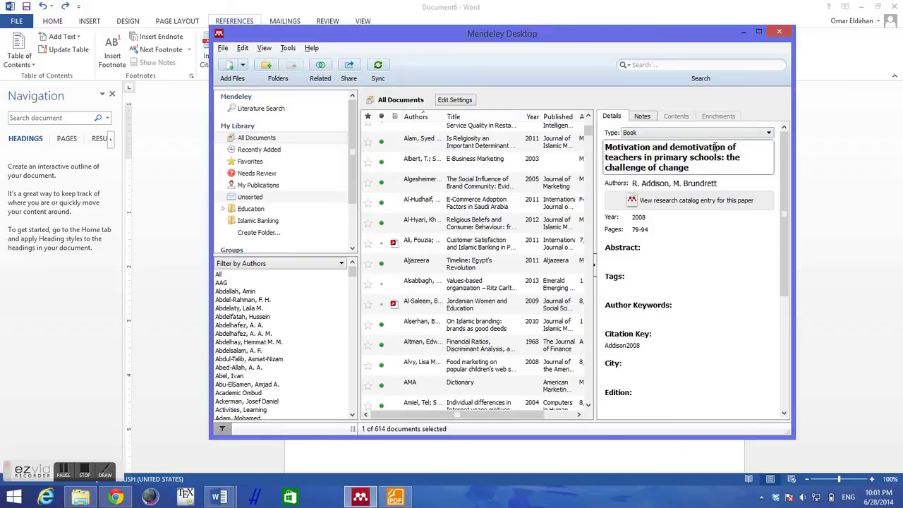
Restore the type of "Motivation and demotivation of teachers in primary schools" to Journal Article.
click(660, 133)
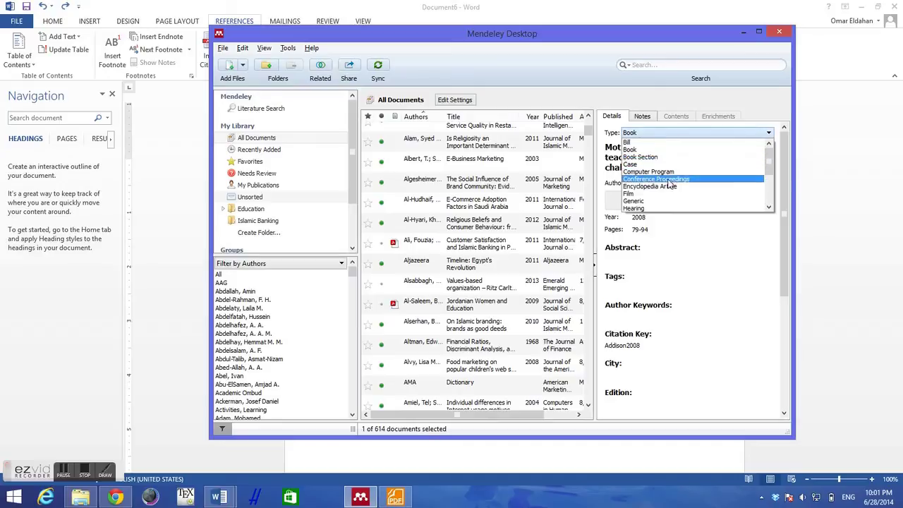
scroll(769, 177, down, 1)
click(776, 168)
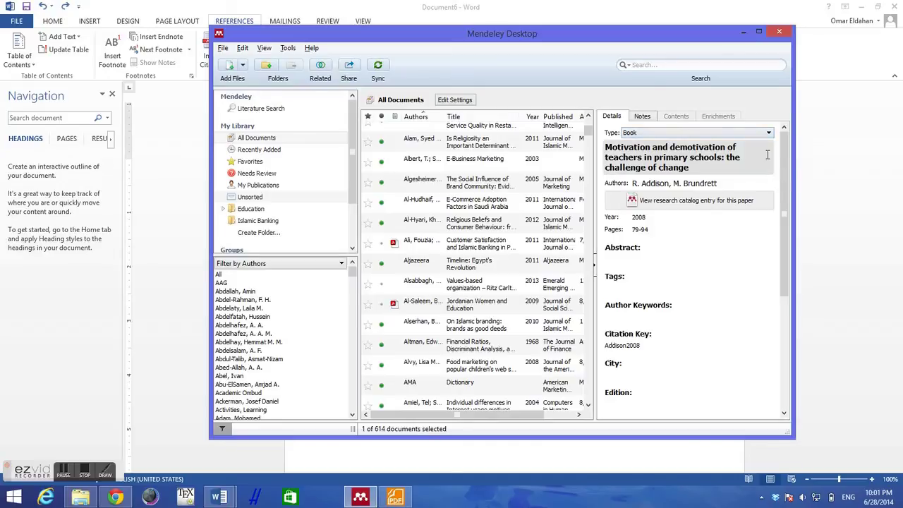
click(768, 133)
scroll(770, 177, down, 1)
scroll(770, 176, down, 1)
click(743, 178)
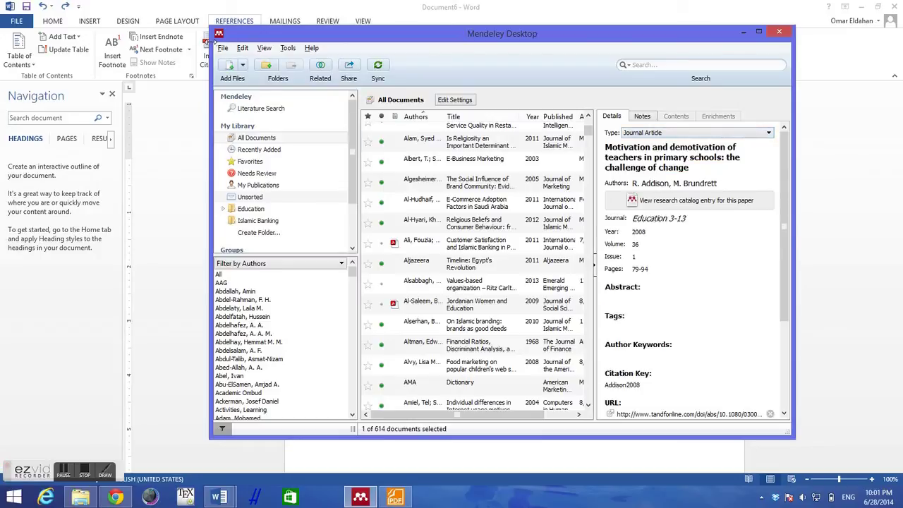
Start a new manual entry, set its type to Book, and place the cursor in the Authors field.
click(223, 47)
click(247, 102)
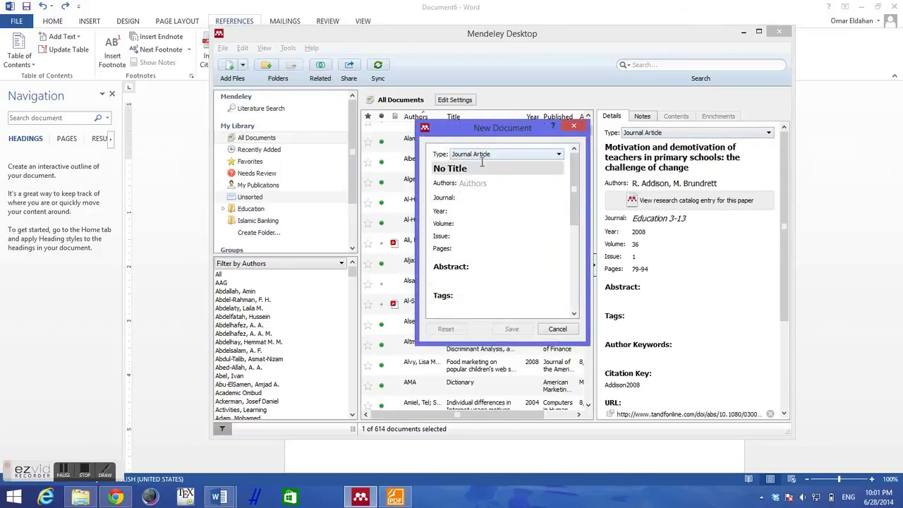
click(482, 184)
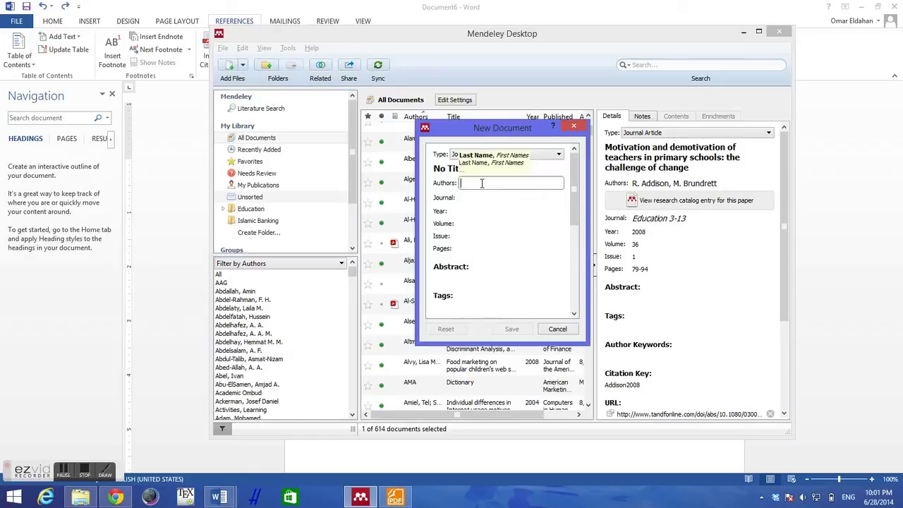
click(455, 158)
click(458, 155)
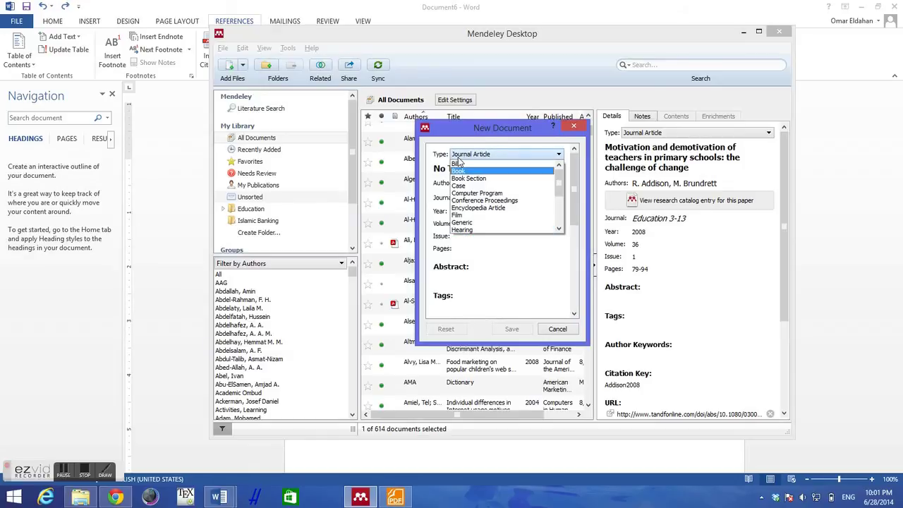
click(458, 170)
click(473, 183)
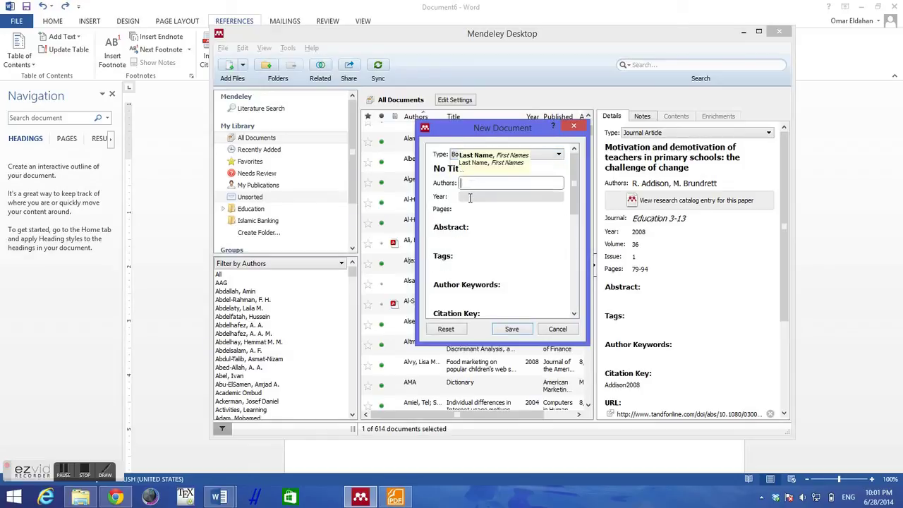
Examine the City, Edition, Editors and Publisher fields of the new book entry.
drag(572, 197, 571, 254)
click(455, 209)
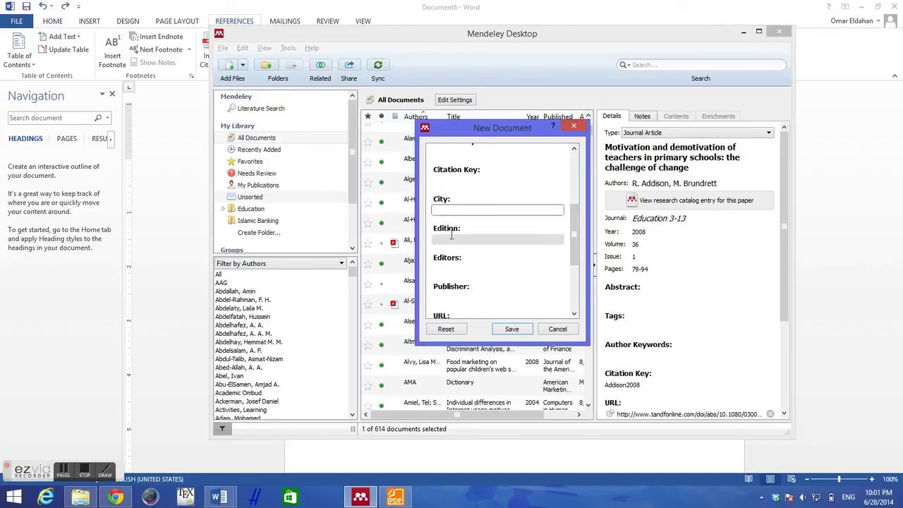
click(452, 239)
click(452, 267)
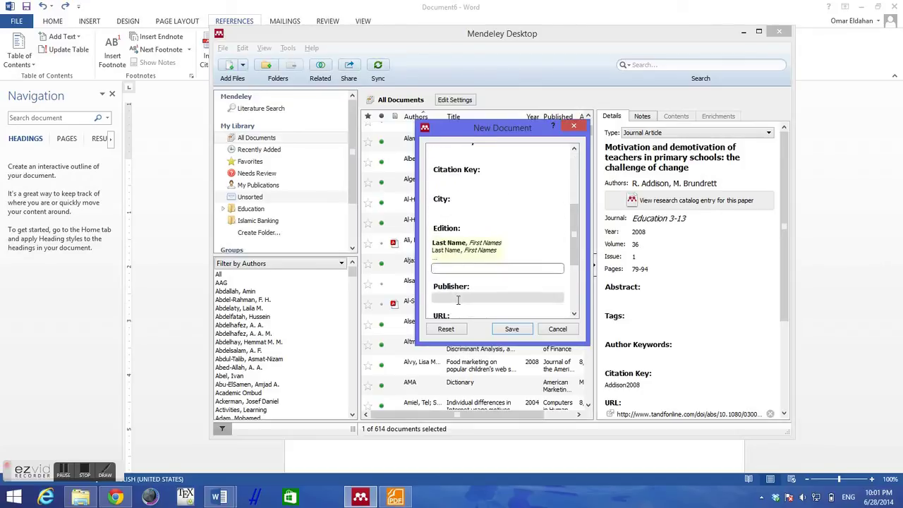
click(458, 300)
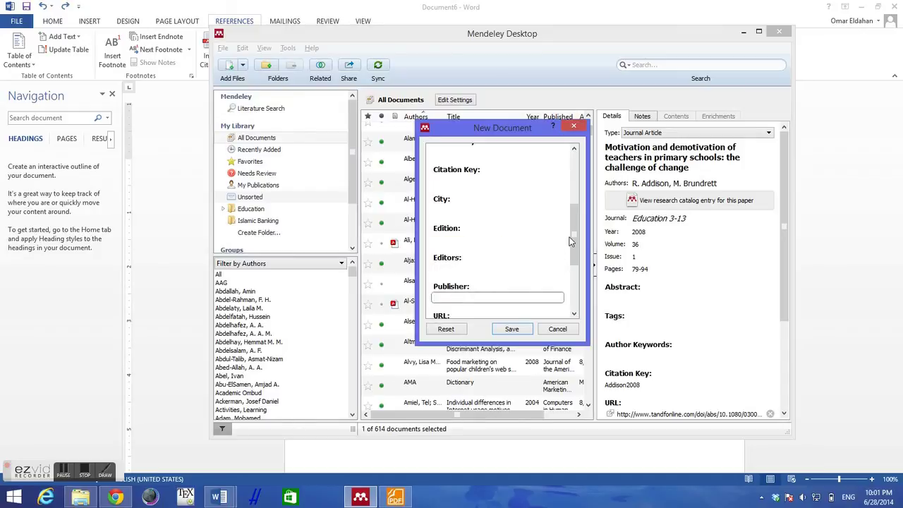
drag(572, 242, 572, 163)
Change the new entry's type to Book Section and go through its Title and Authors fields.
click(549, 156)
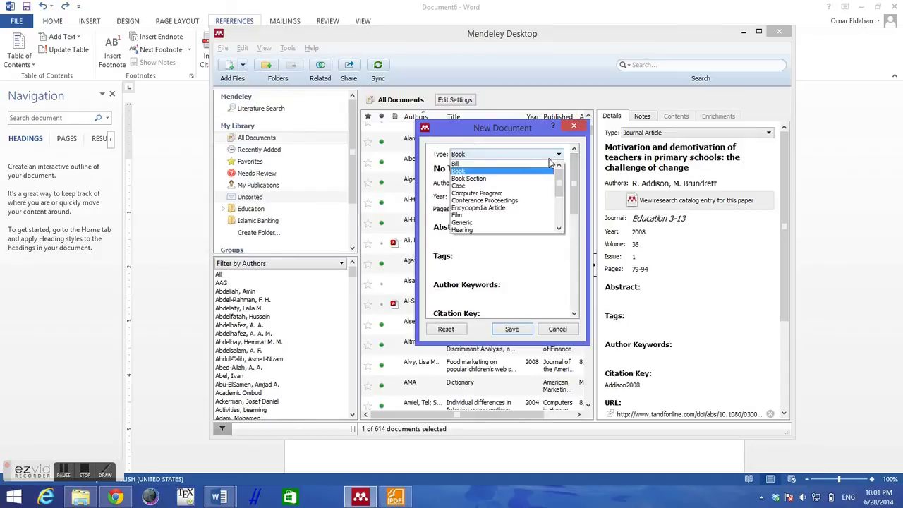
click(529, 178)
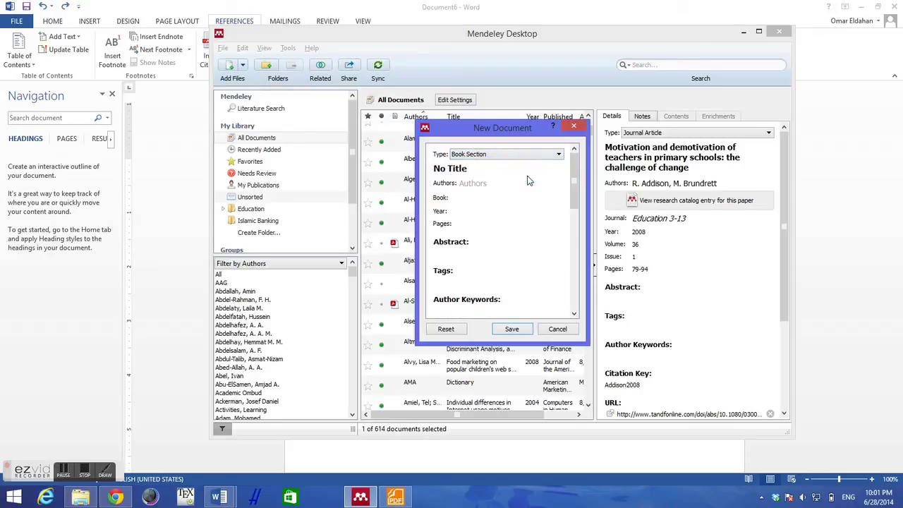
click(505, 166)
double_click(505, 166)
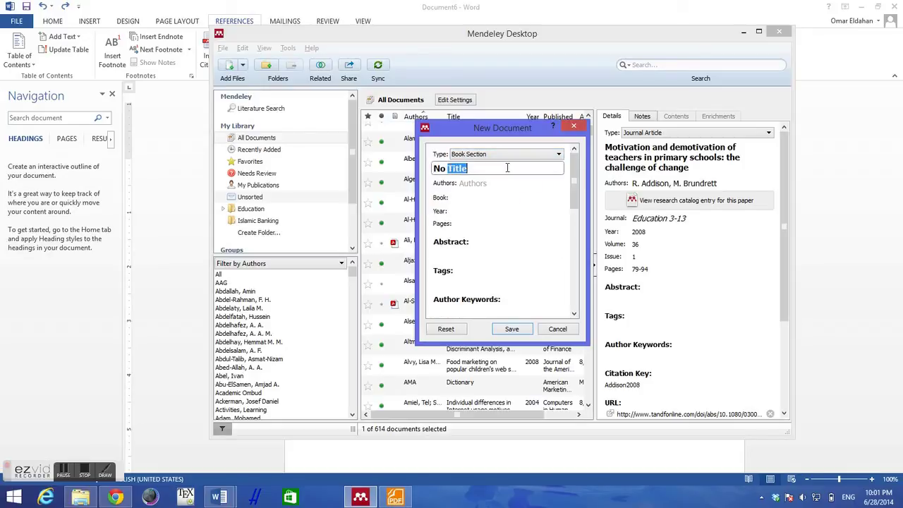
click(506, 168)
click(501, 183)
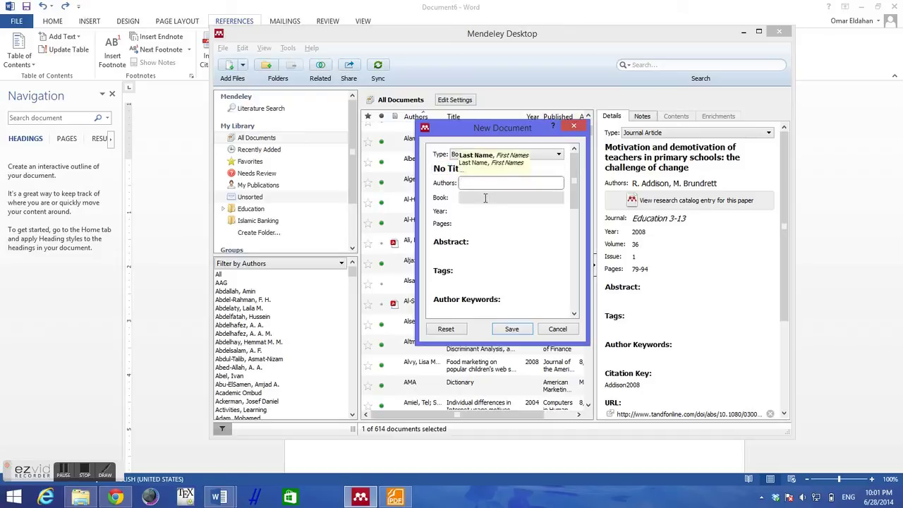
Go through the Book and Editors fields of the new book section entry.
click(485, 198)
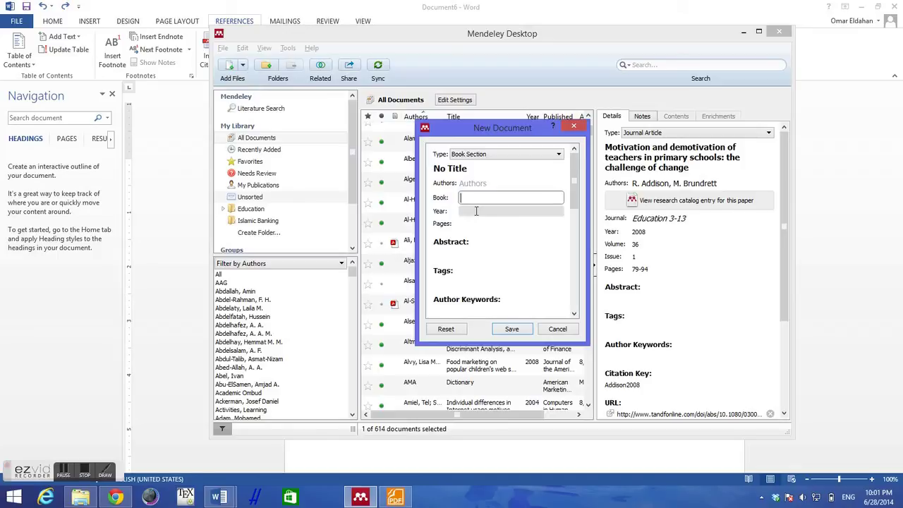
scroll(558, 265, down, 5)
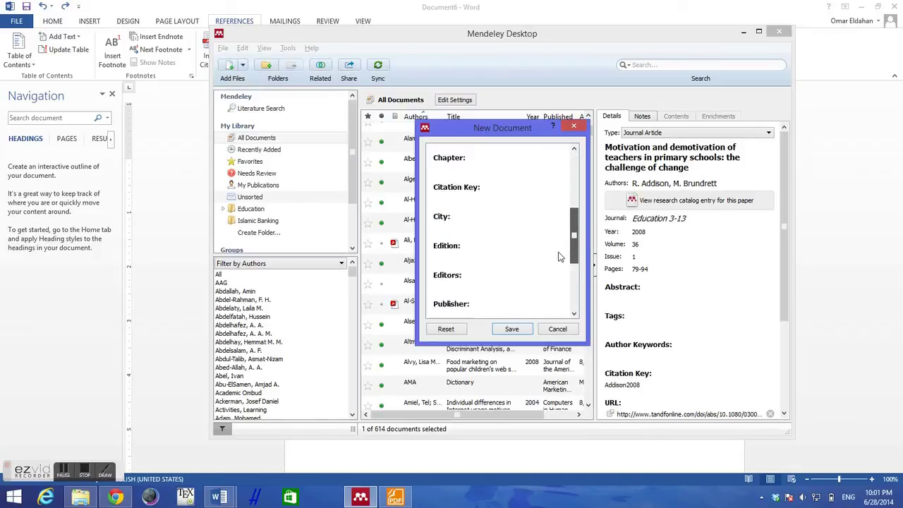
scroll(559, 265, down, 1)
click(485, 245)
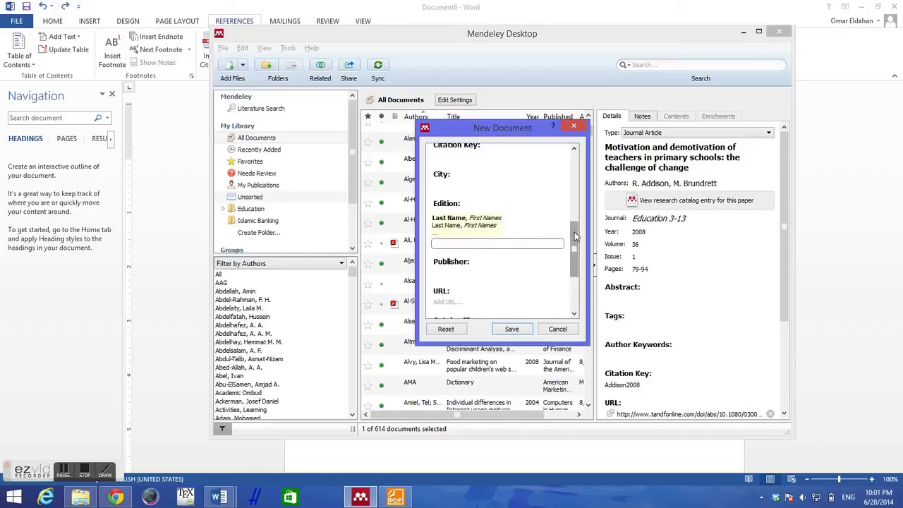
Change the new entry's type to Web Page and go through its Title and Year fields.
drag(576, 233, 555, 212)
click(558, 154)
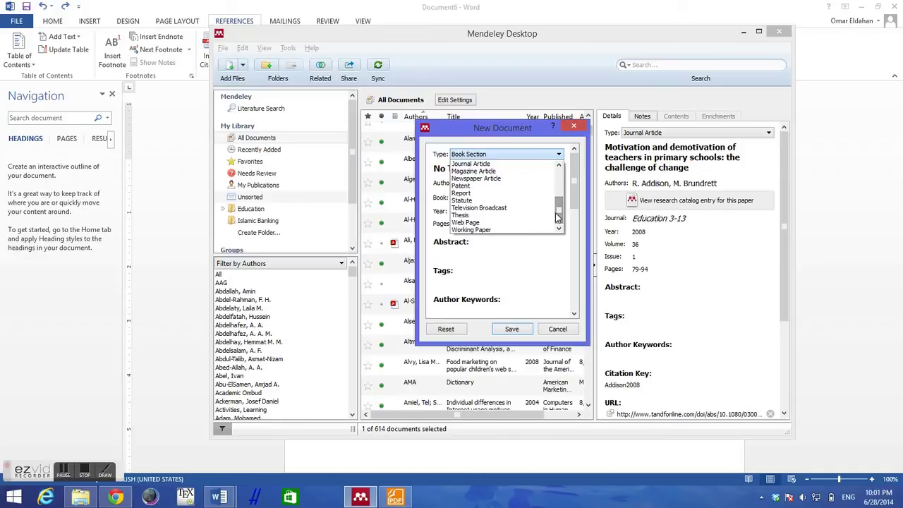
click(467, 222)
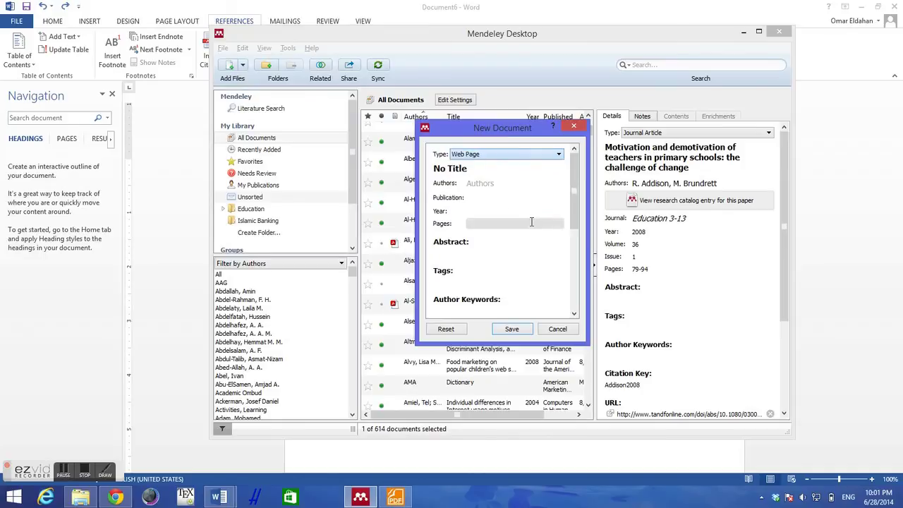
click(488, 165)
key(Tab)
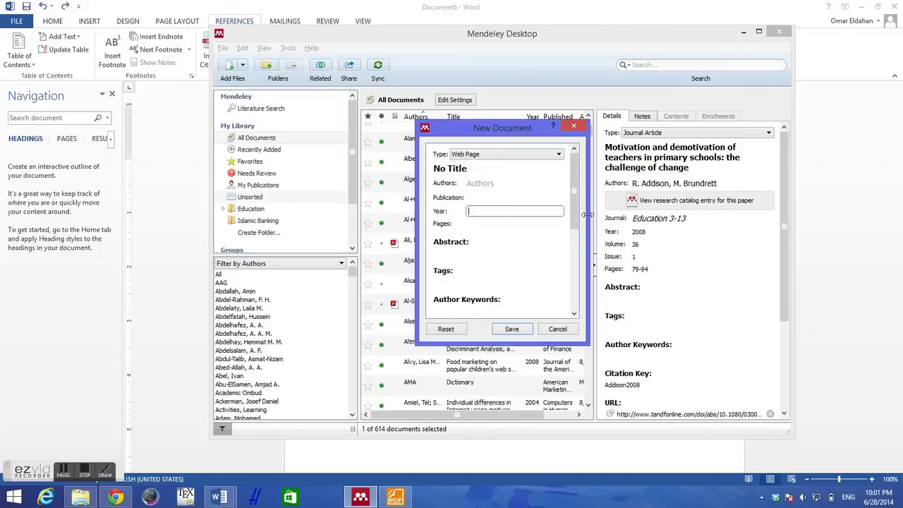
Examine the Date Accessed and URL fields of the new web page entry.
drag(574, 214, 572, 260)
click(504, 240)
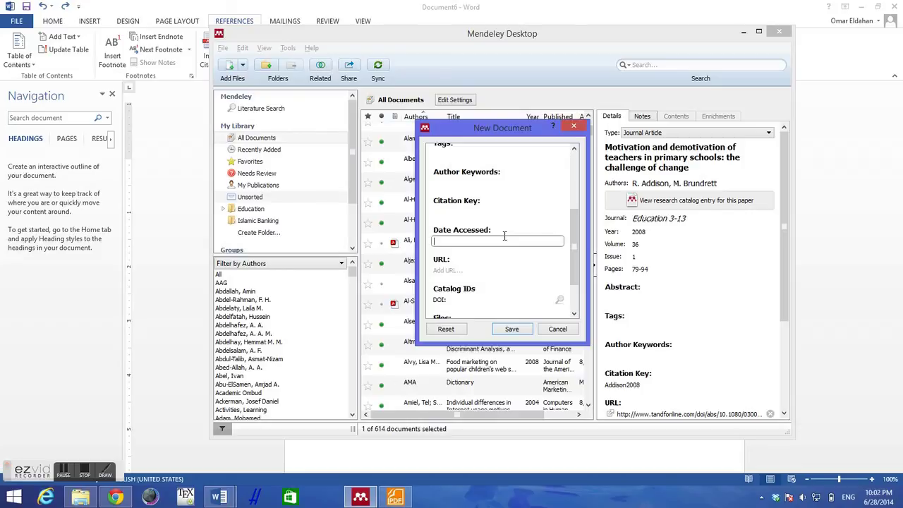
click(481, 271)
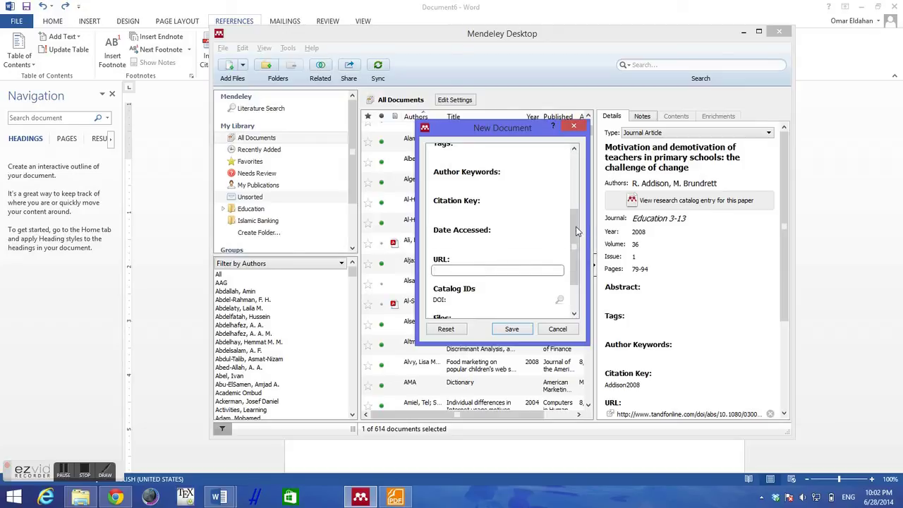
drag(576, 227, 578, 164)
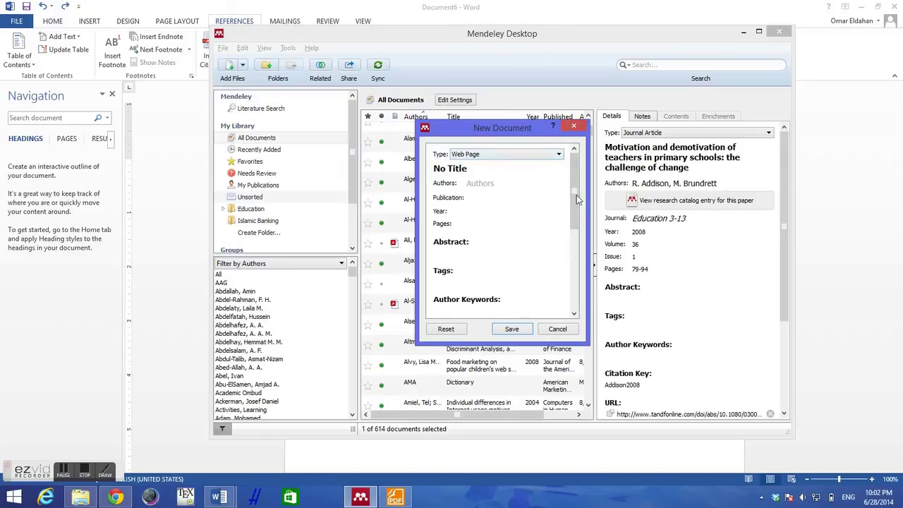
Discard the new web page entry and close Mendeley Desktop to return to the Word document.
mouse_move(575, 195)
mouse_down()
mouse_move(576, 232)
mouse_move(575, 192)
mouse_up()
click(557, 329)
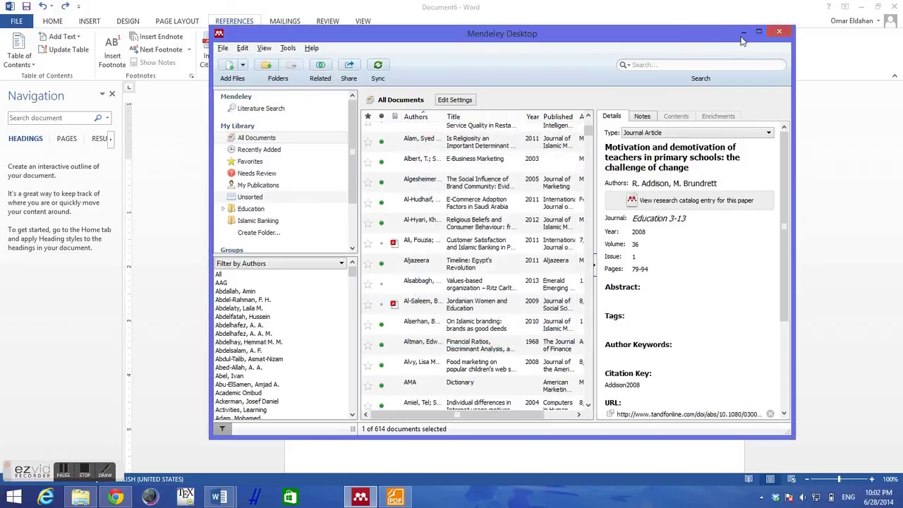
click(777, 32)
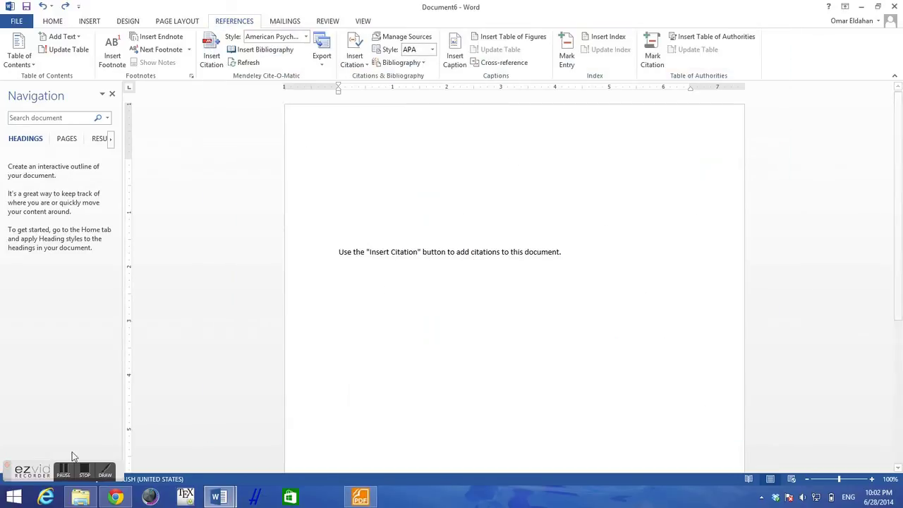